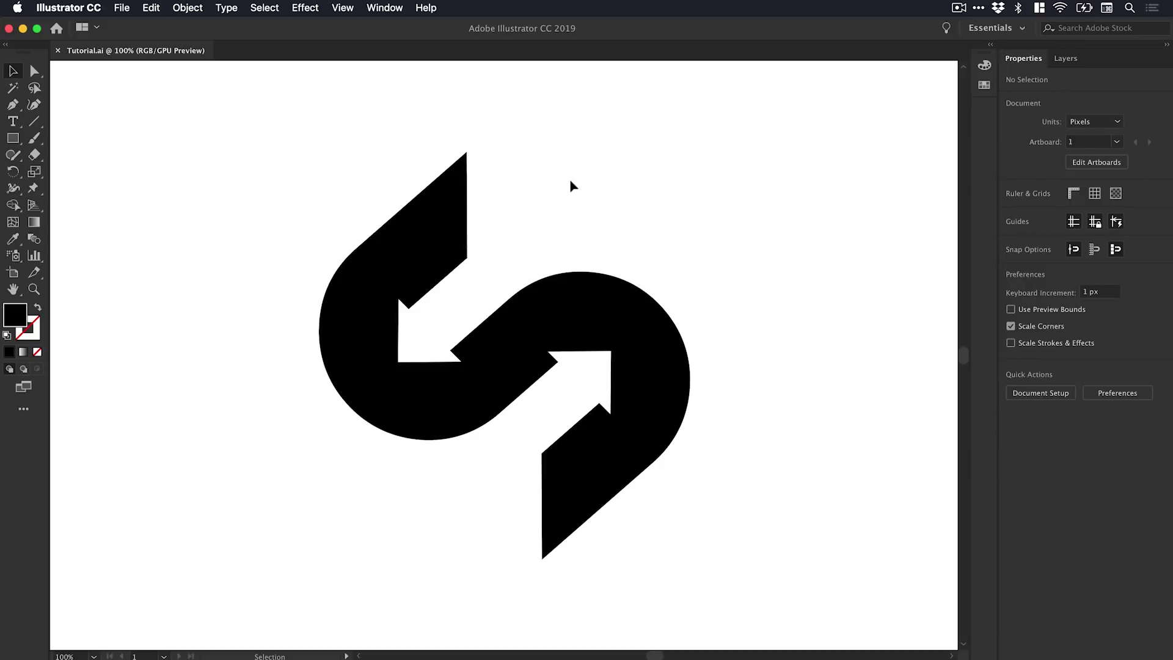
Step: Apply a freeform gradient to the black S-shaped arrow logo and move its two default colour stops to the upper arm and upper-right curve
{"action": "left_click", "coordinate": [572, 296]}
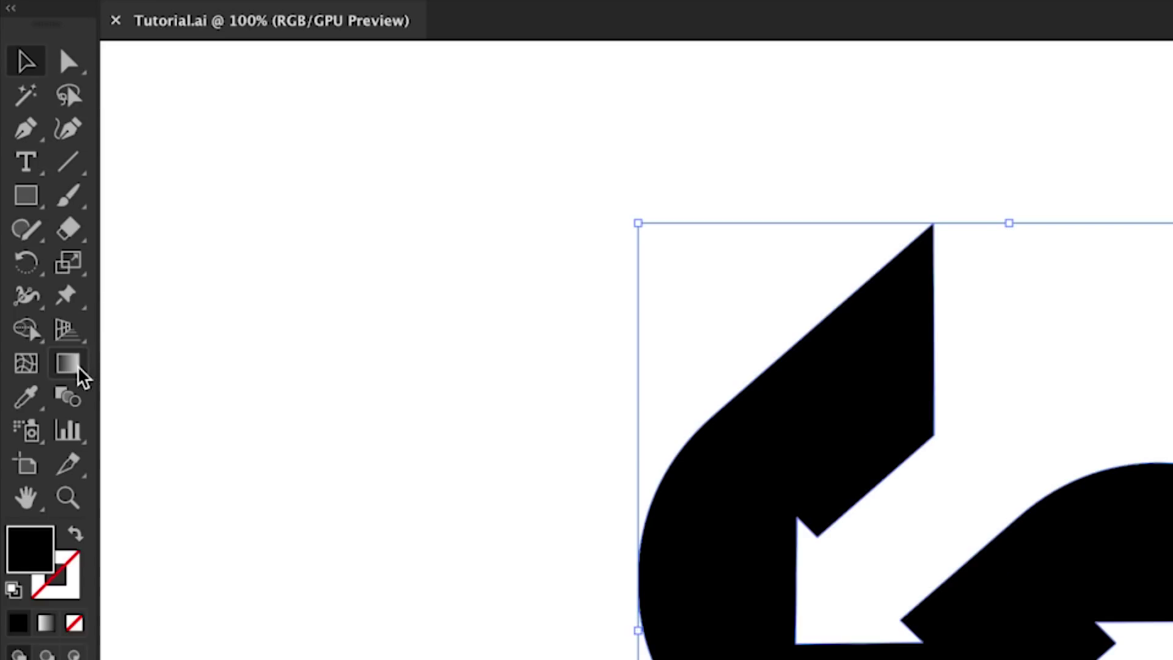
{"action": "left_click", "coordinate": [78, 369]}
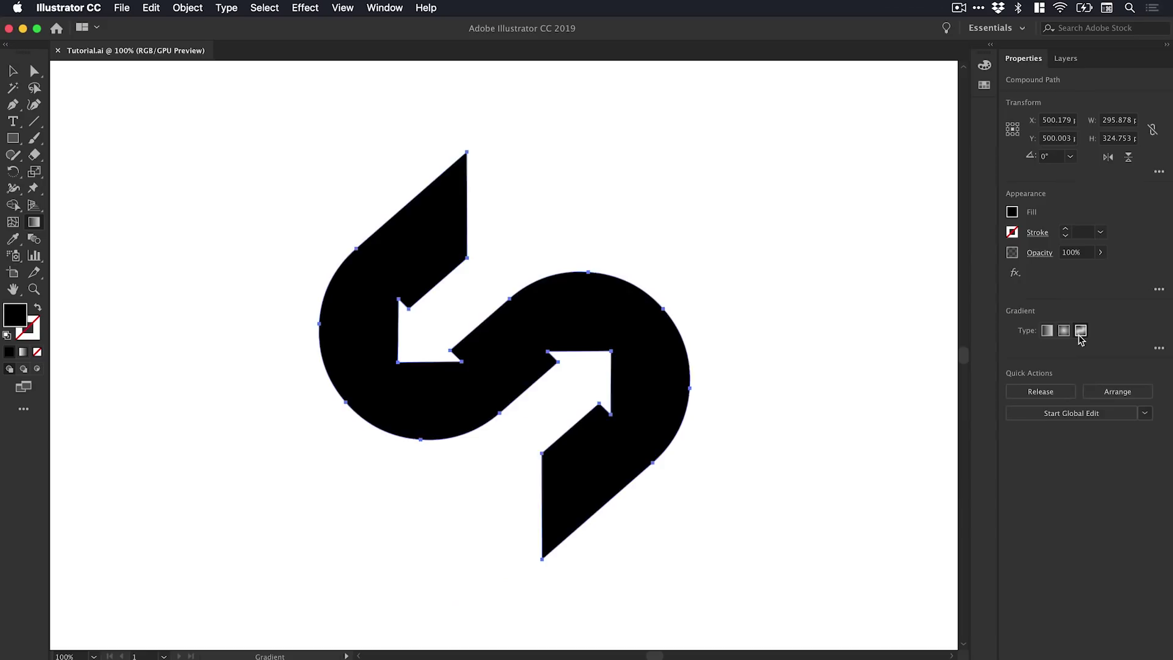
{"action": "left_click", "coordinate": [986, 340]}
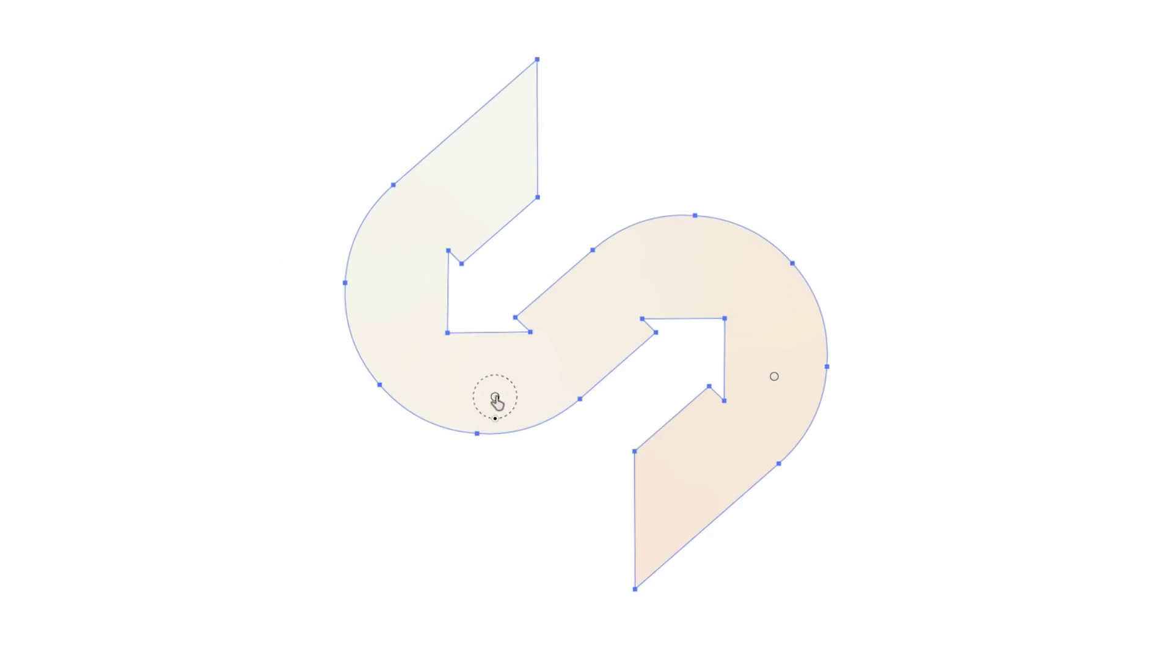
{"action": "left_click_drag", "start_coordinate": [495, 398], "coordinate": [469, 182]}
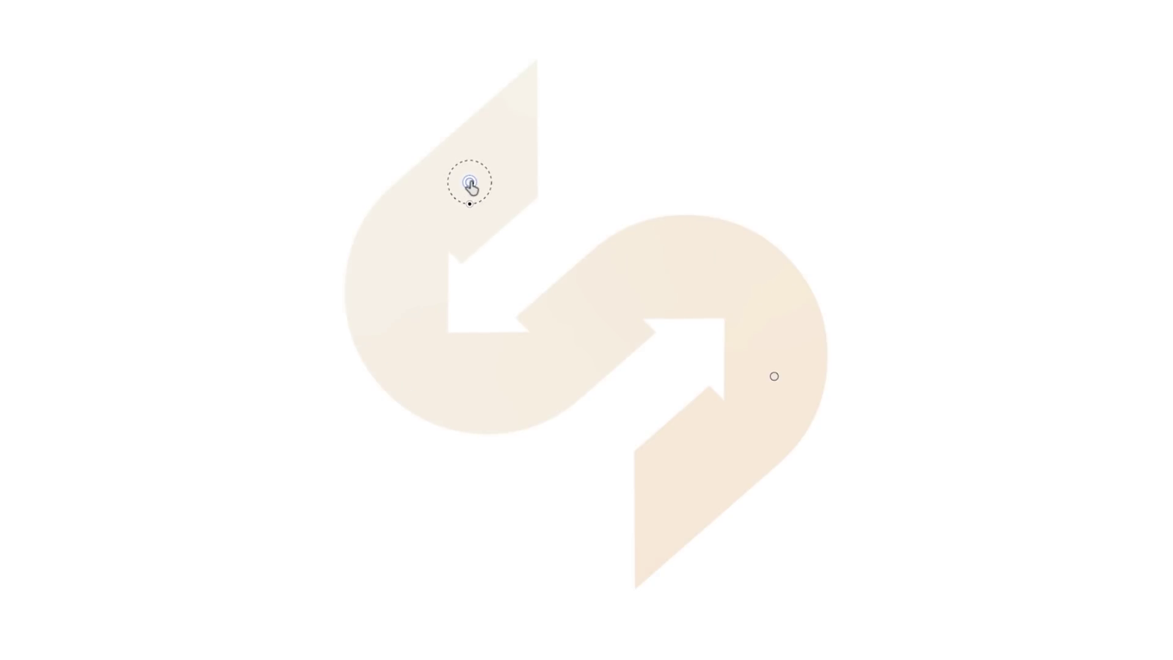
{"action": "left_click_drag", "start_coordinate": [774, 376], "coordinate": [729, 278]}
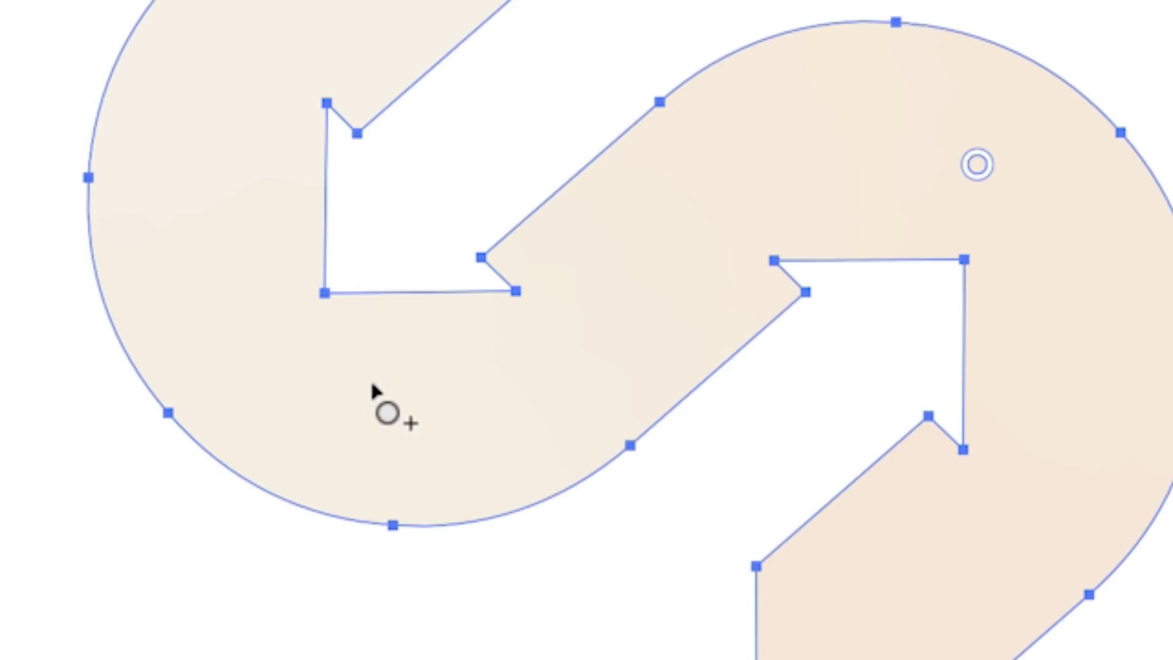
Step: Add colour stops on the logo's lower-left curve and lower arm, and adjust the position and spread of the lower-left stop
{"action": "left_click", "coordinate": [371, 383]}
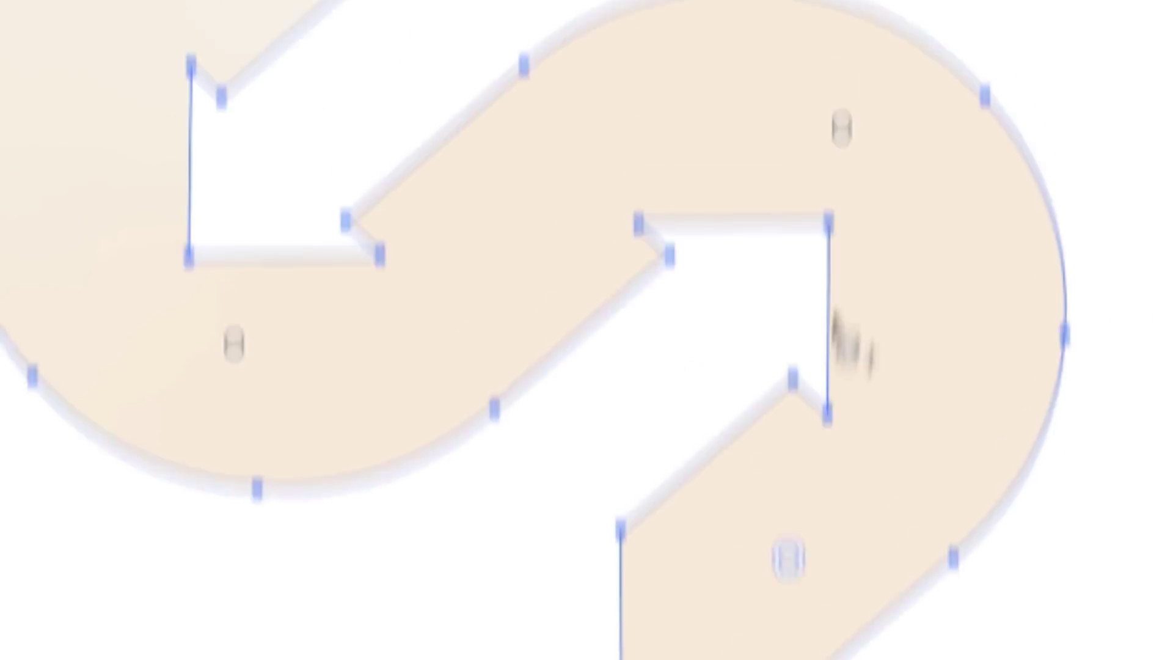
{"action": "left_click", "coordinate": [977, 165]}
{"action": "left_click_drag", "start_coordinate": [843, 251], "coordinate": [763, 244]}
{"action": "left_click", "coordinate": [235, 465]}
{"action": "left_click_drag", "start_coordinate": [235, 465], "coordinate": [284, 500]}
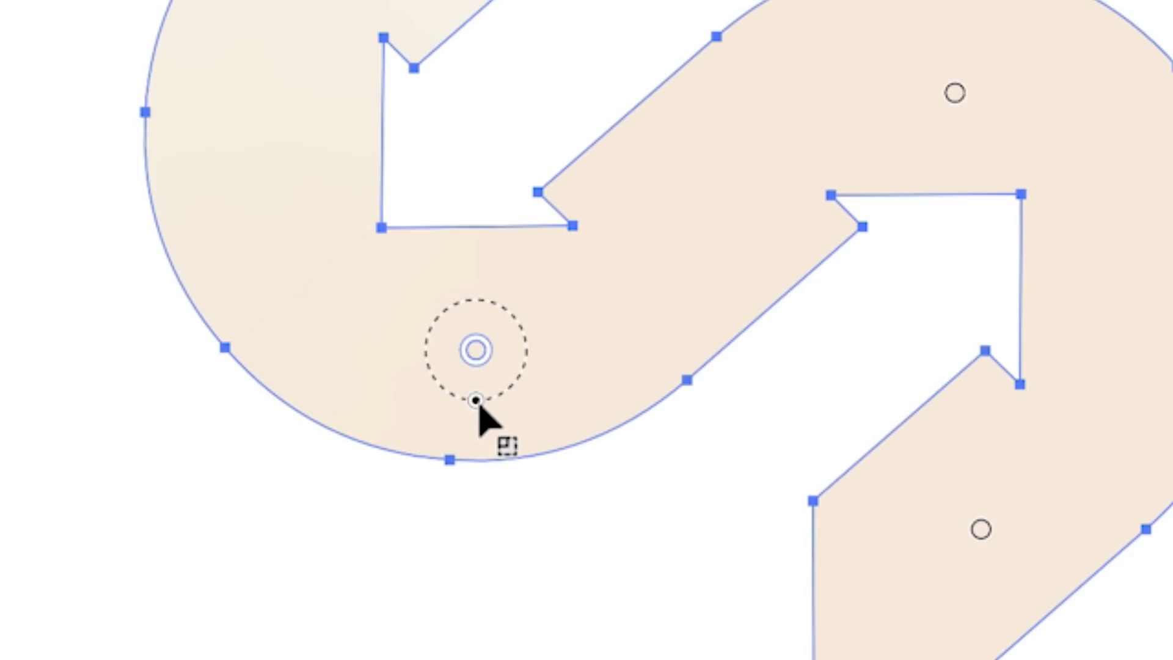
{"action": "left_click_drag", "start_coordinate": [479, 406], "coordinate": [493, 435]}
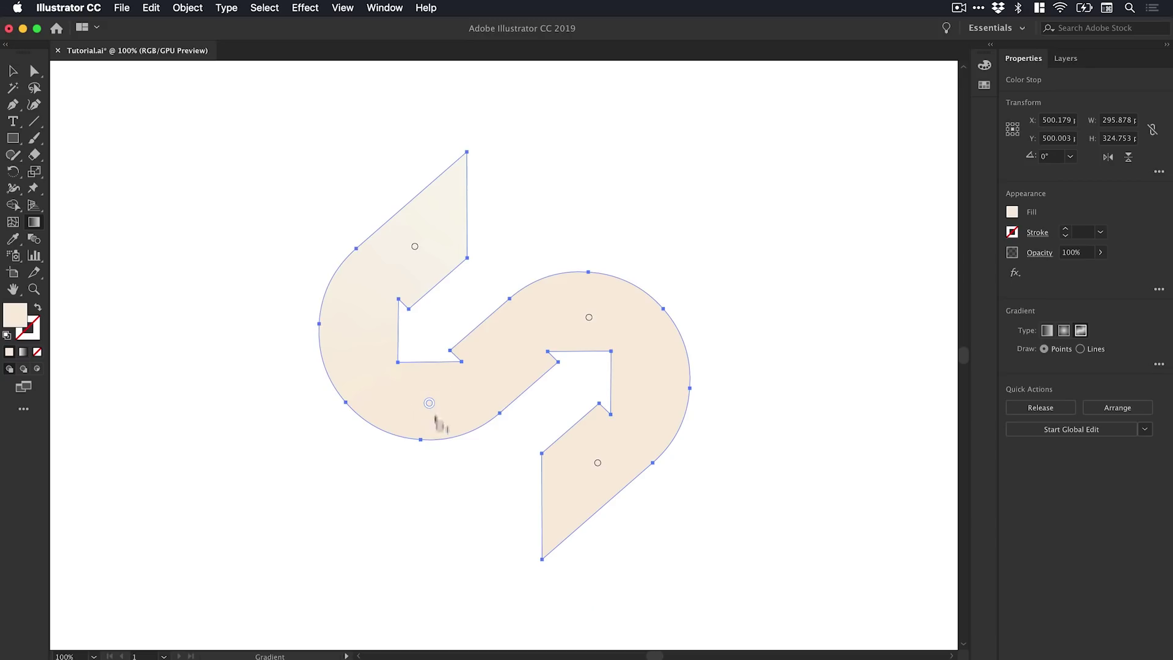
Step: Colour the upper-arm stop with the swatch R=41 G=171 B=226, make that swatch Global, and centre the stop in the arm
{"action": "left_click", "coordinate": [401, 260]}
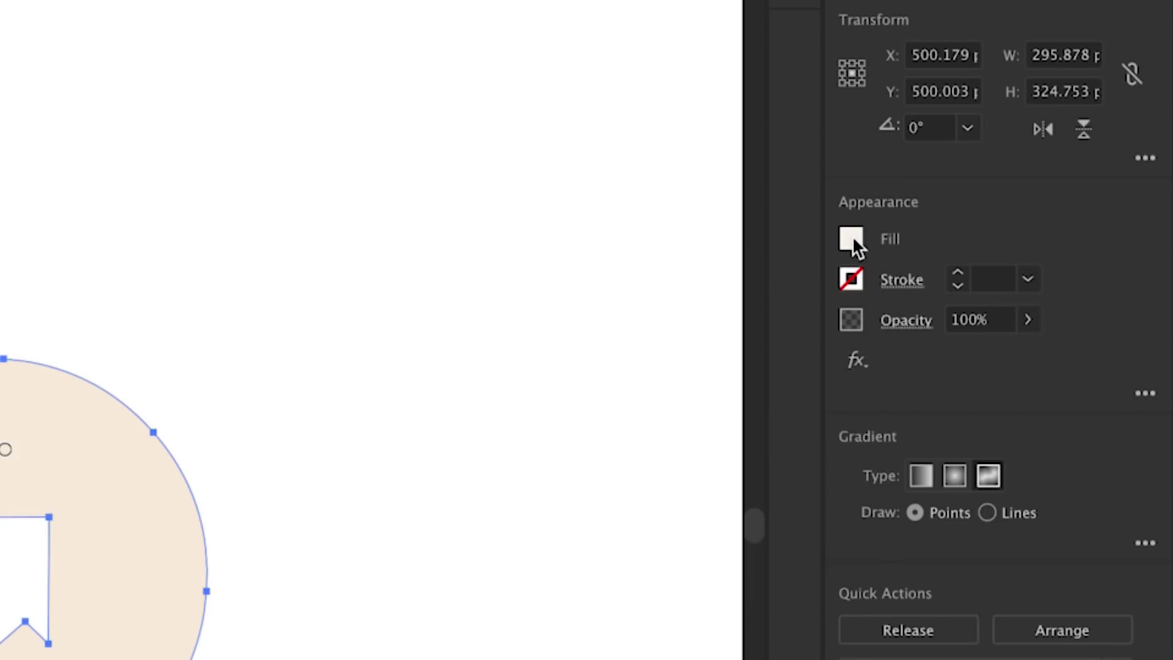
{"action": "left_click", "coordinate": [1012, 212]}
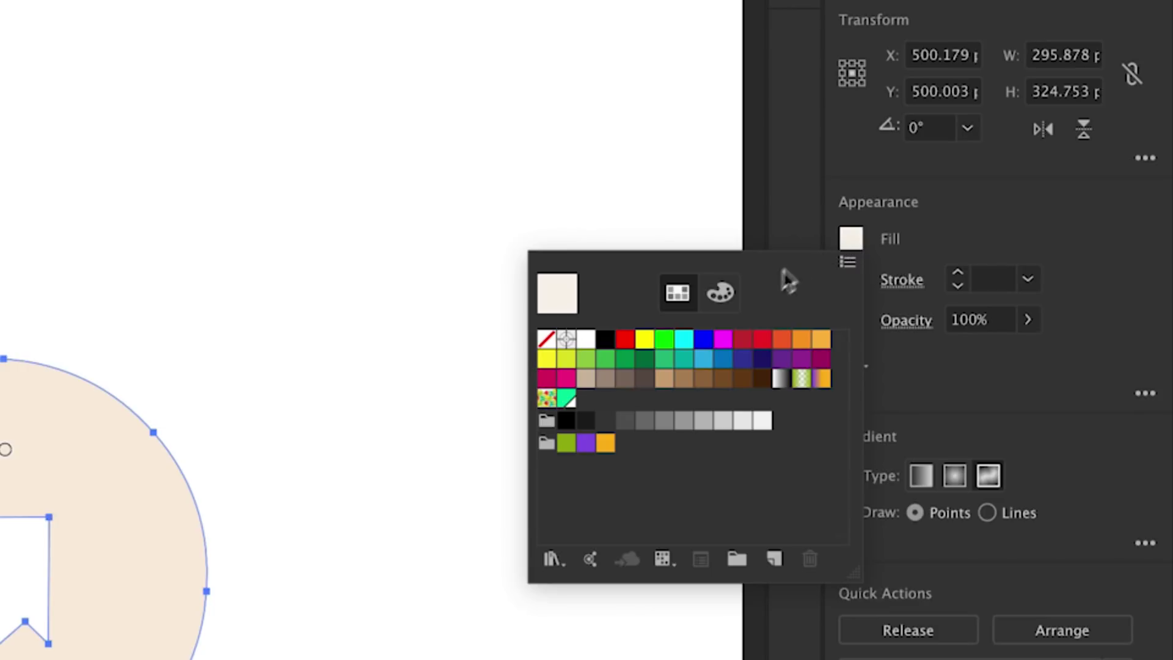
{"action": "double_click", "coordinate": [702, 364]}
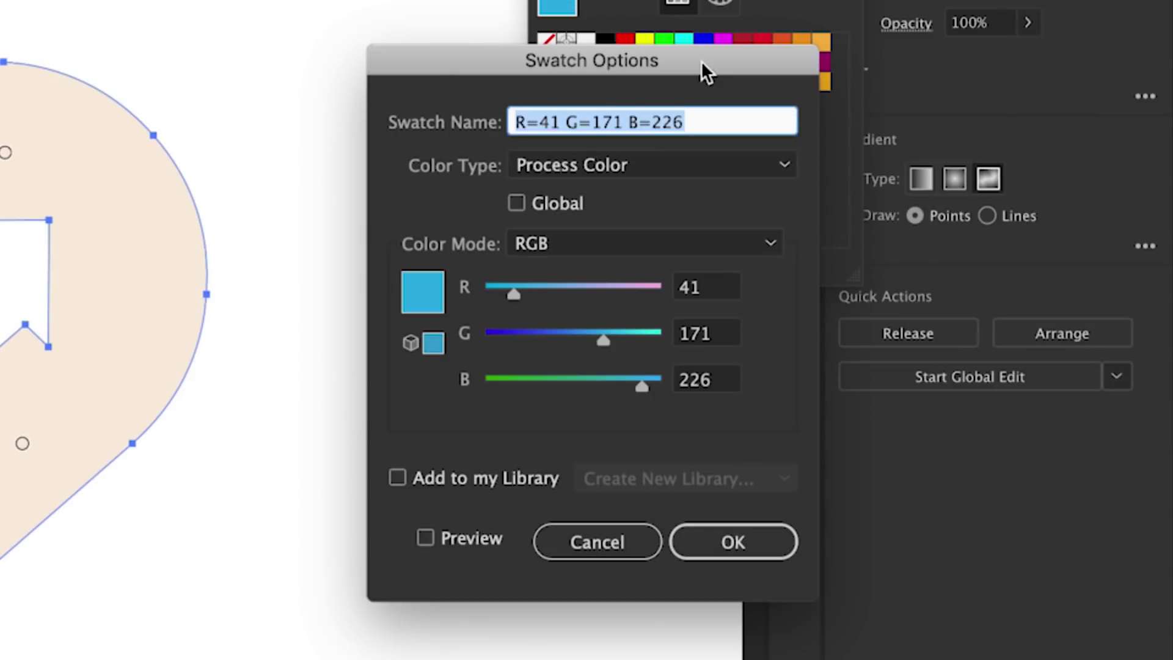
{"action": "left_click", "coordinate": [552, 205]}
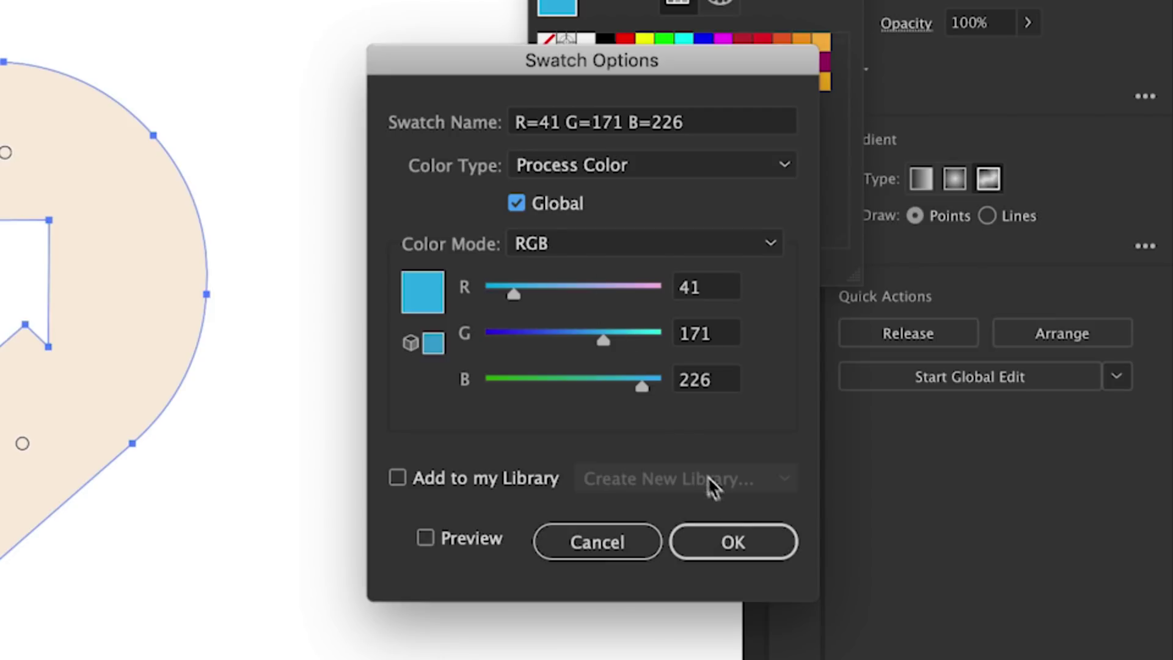
{"action": "left_click", "coordinate": [745, 537]}
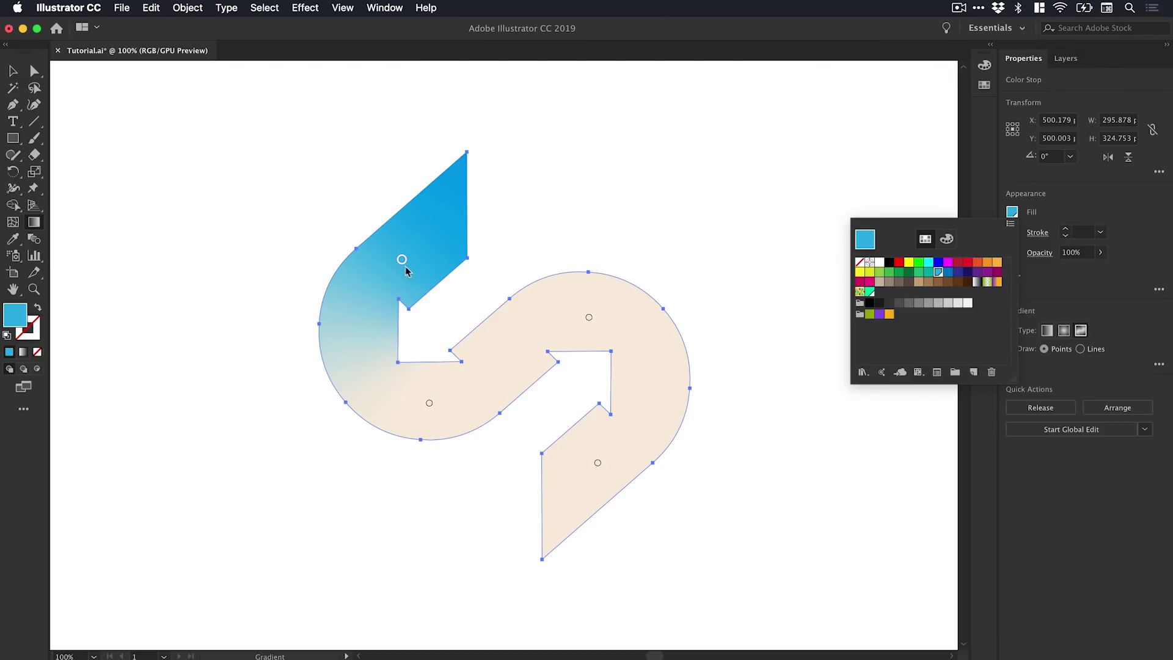
{"action": "left_click", "coordinate": [403, 262]}
{"action": "mouse_move", "coordinate": [402, 263]}
{"action": "left_mouse_down"}
{"action": "mouse_move", "coordinate": [385, 283]}
{"action": "mouse_move", "coordinate": [382, 347]}
{"action": "mouse_move", "coordinate": [461, 397]}
{"action": "mouse_move", "coordinate": [397, 385]}
{"action": "mouse_move", "coordinate": [379, 309]}
{"action": "mouse_move", "coordinate": [426, 230]}
{"action": "mouse_move", "coordinate": [411, 254]}
{"action": "left_mouse_up"}
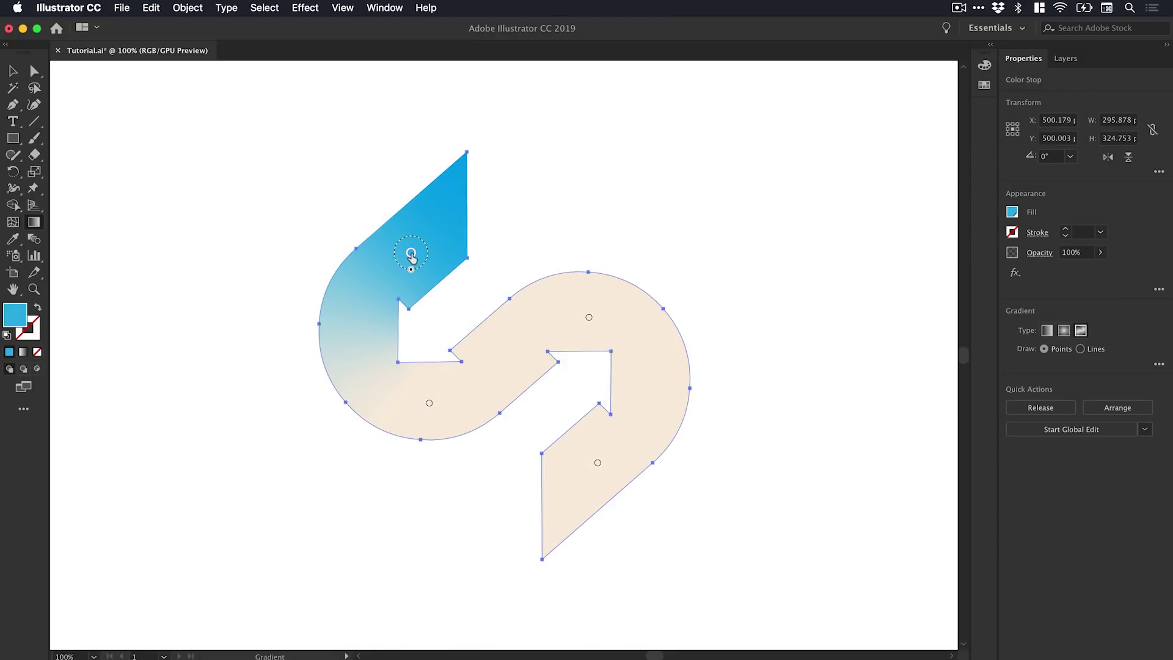
Step: Delete the colour stop on the lower-left curve and add a new one in its place
{"action": "left_click", "coordinate": [429, 404]}
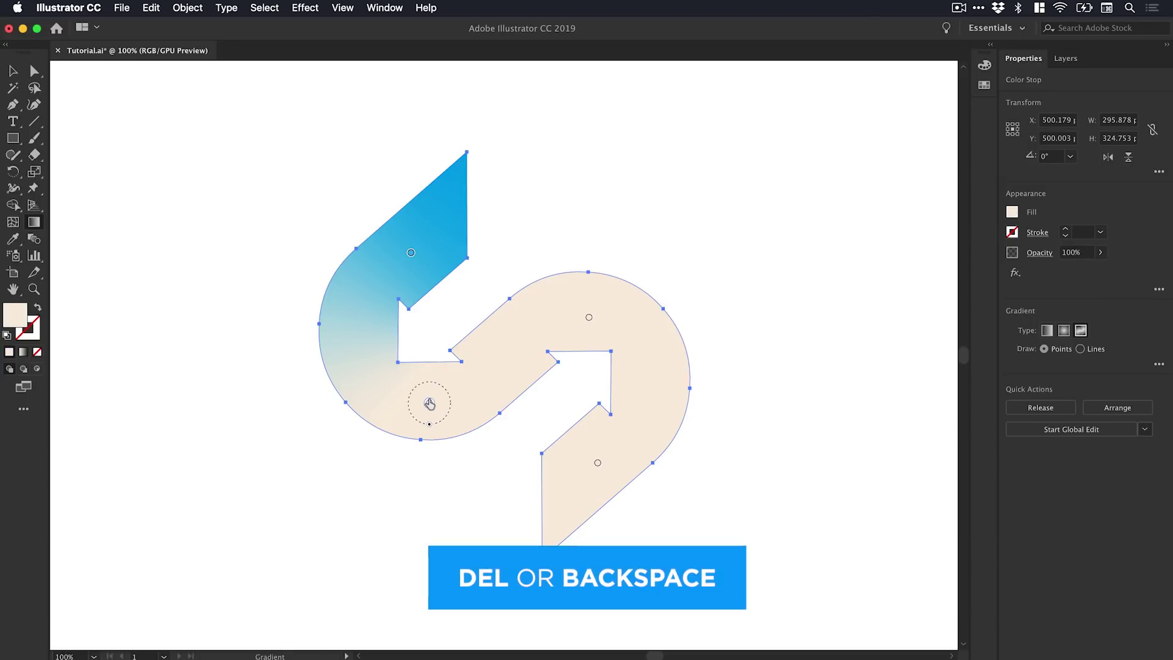
{"action": "key", "text": "Delete"}
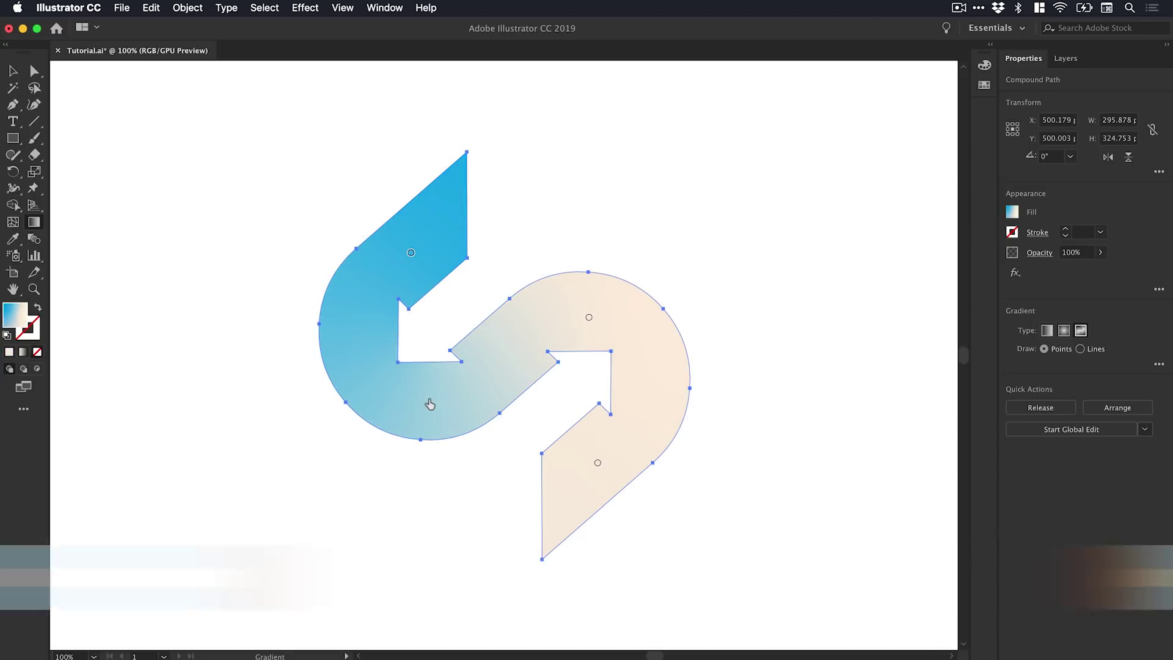
{"action": "left_click", "coordinate": [429, 400]}
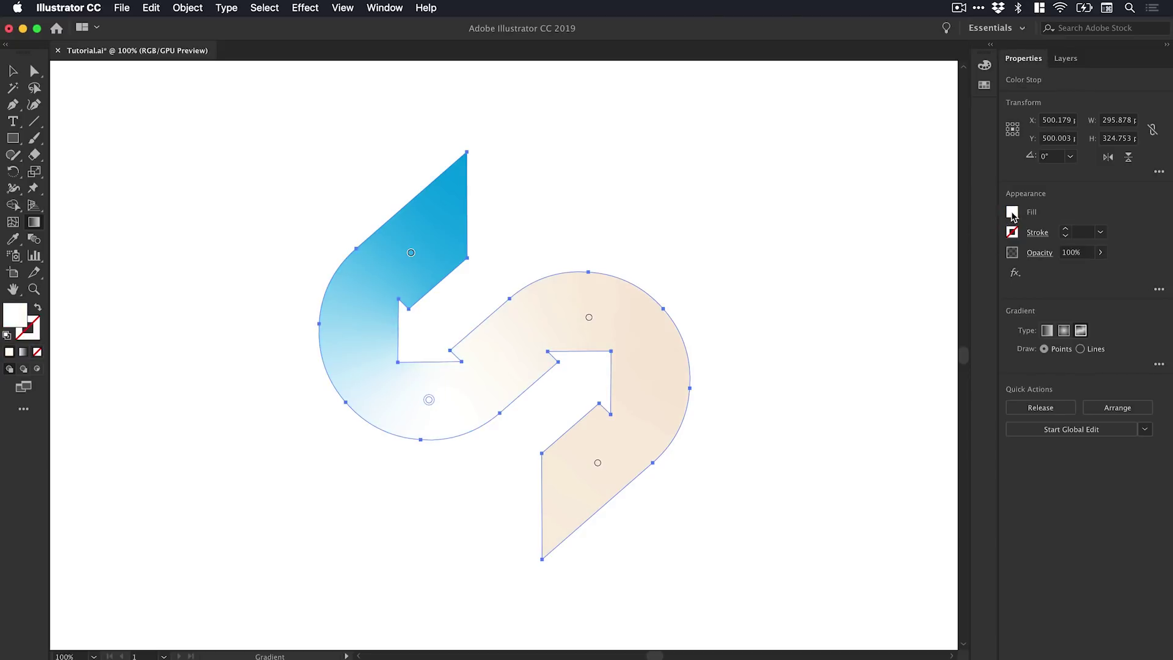
Step: Colour the lower-left curve's stop with the swatch R=0 G=113 B=188 and make that swatch Global
{"action": "left_click", "coordinate": [1012, 213]}
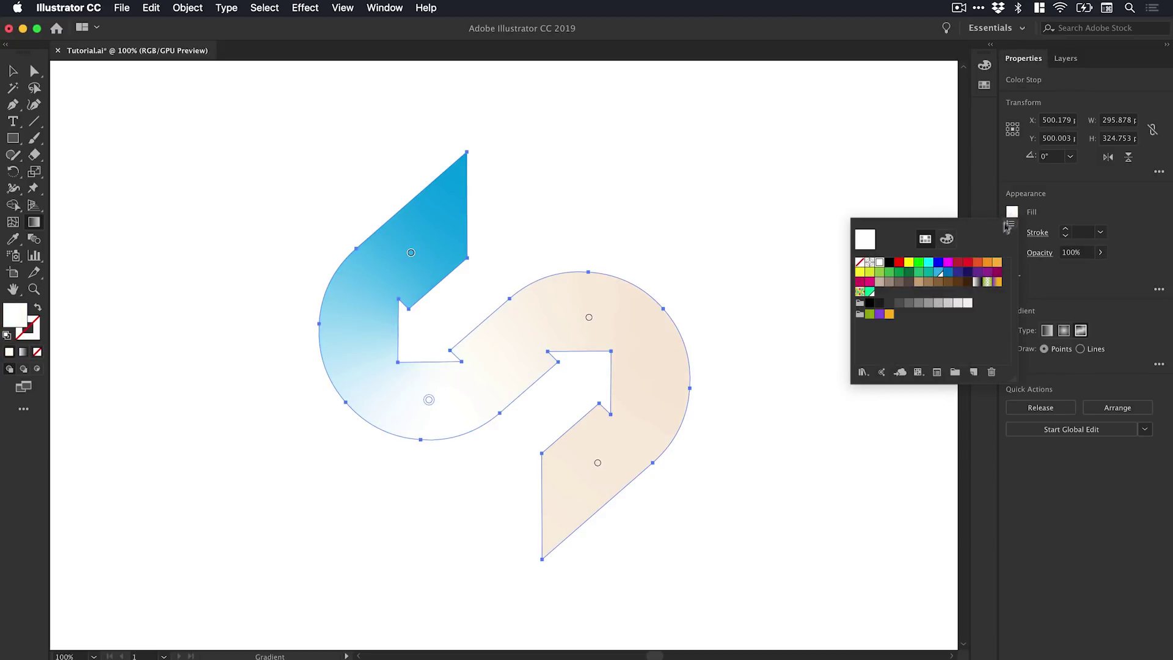
{"action": "double_click", "coordinate": [950, 277]}
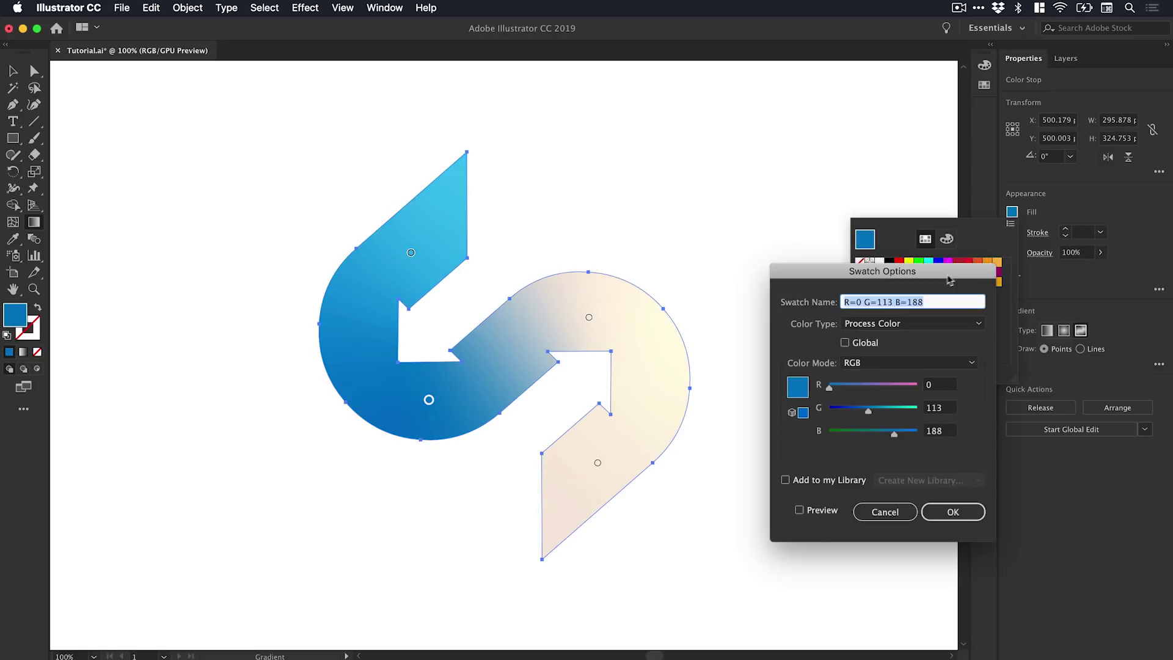
{"action": "left_click", "coordinate": [867, 345]}
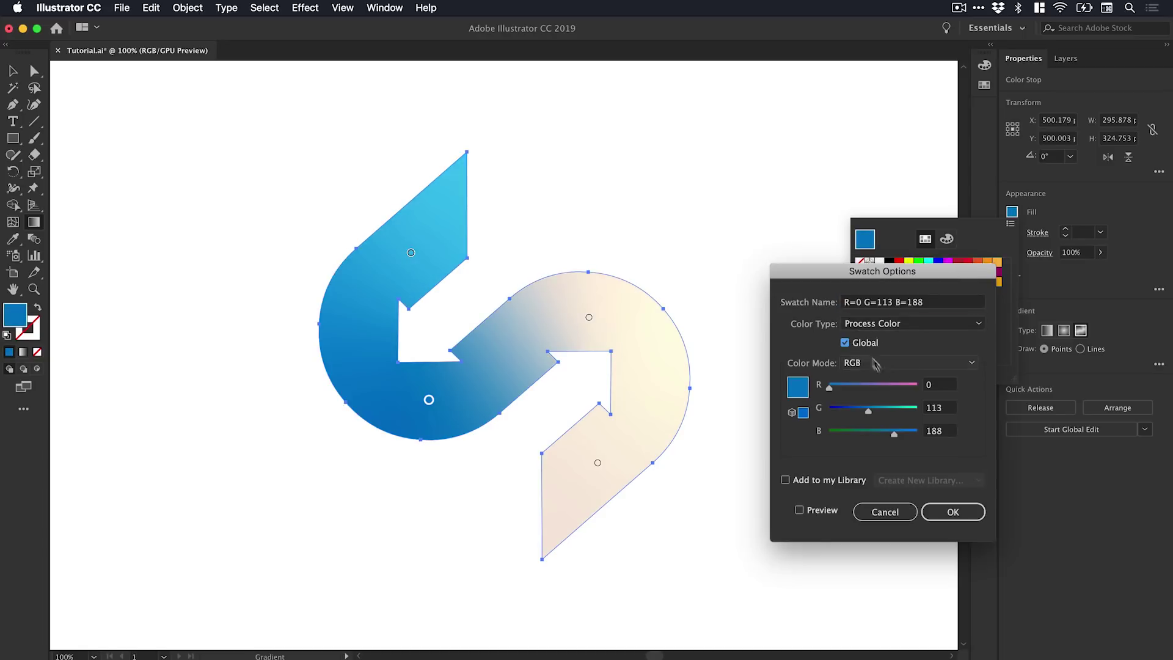
{"action": "left_click", "coordinate": [954, 512]}
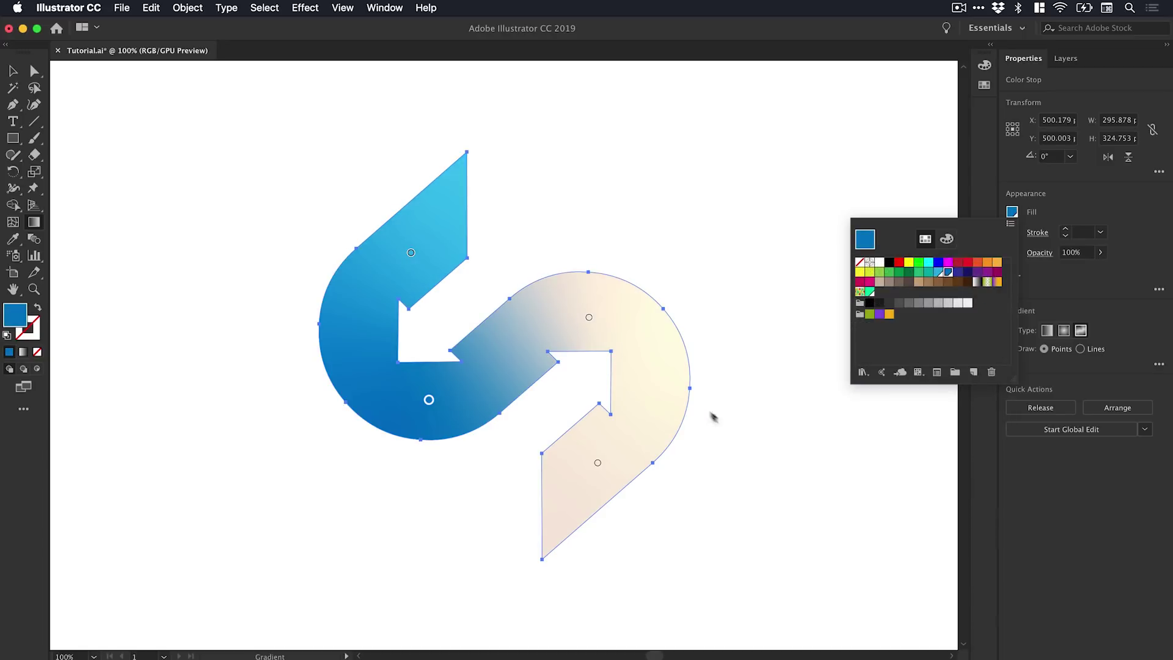
Step: Colour the stop on the upper-right curve with the swatch R=46 G=49 B=146 and make that swatch Global
{"action": "left_click", "coordinate": [588, 318]}
{"action": "left_click", "coordinate": [588, 317]}
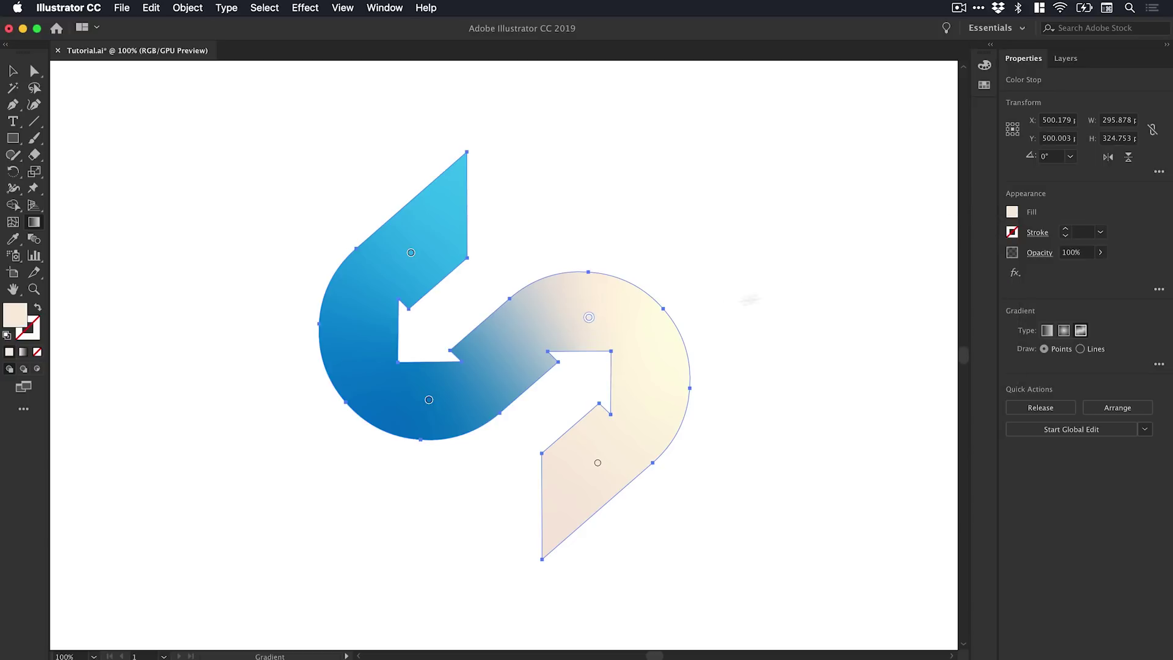
{"action": "left_click", "coordinate": [1012, 211]}
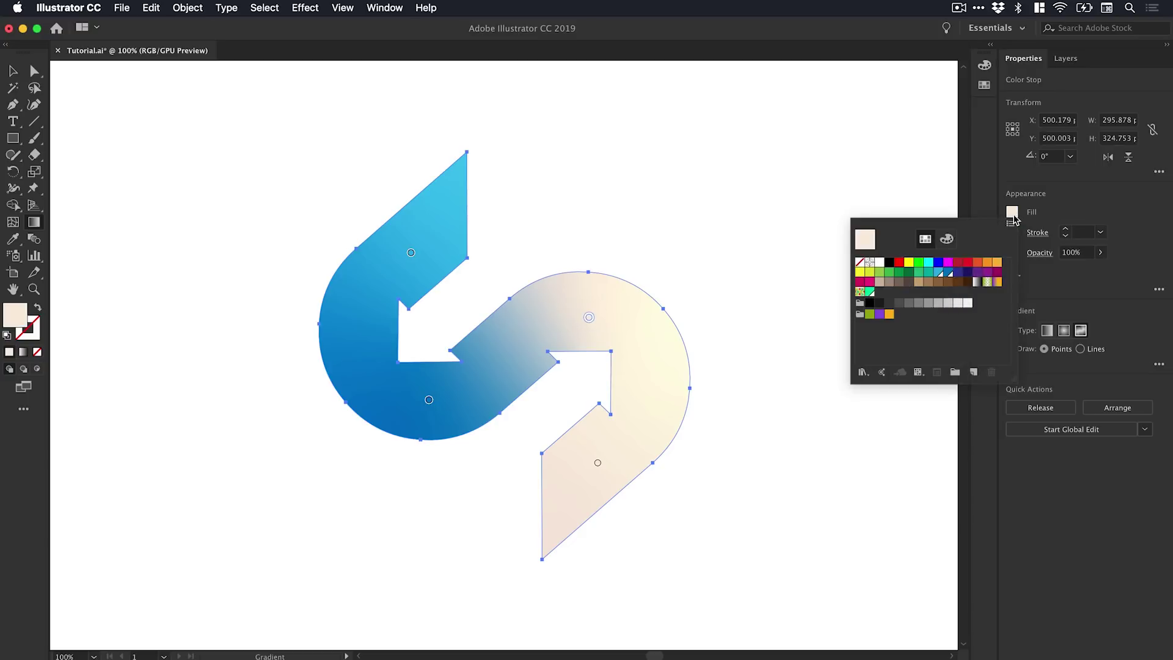
{"action": "double_click", "coordinate": [957, 279]}
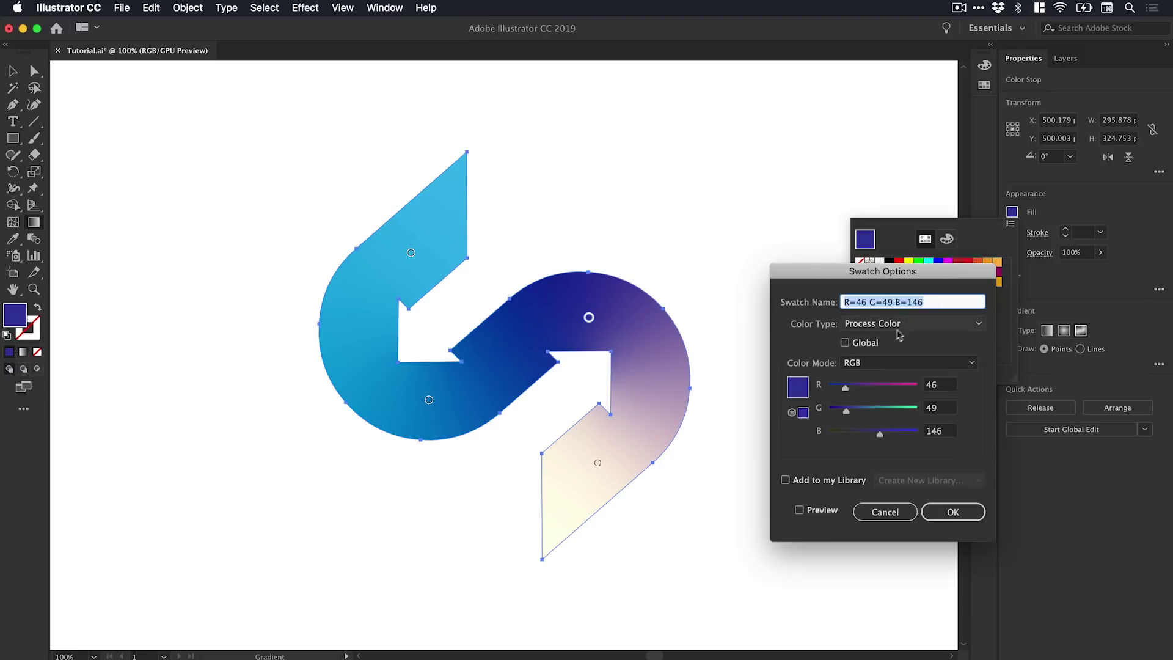
{"action": "left_click", "coordinate": [867, 342]}
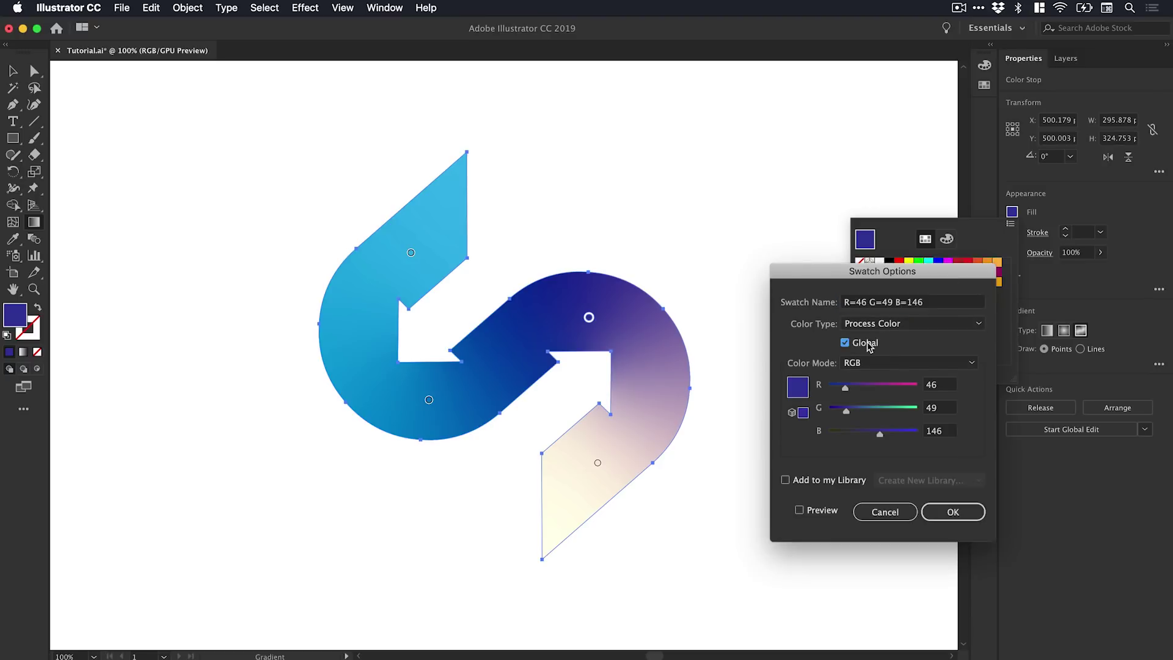
{"action": "left_click", "coordinate": [962, 514]}
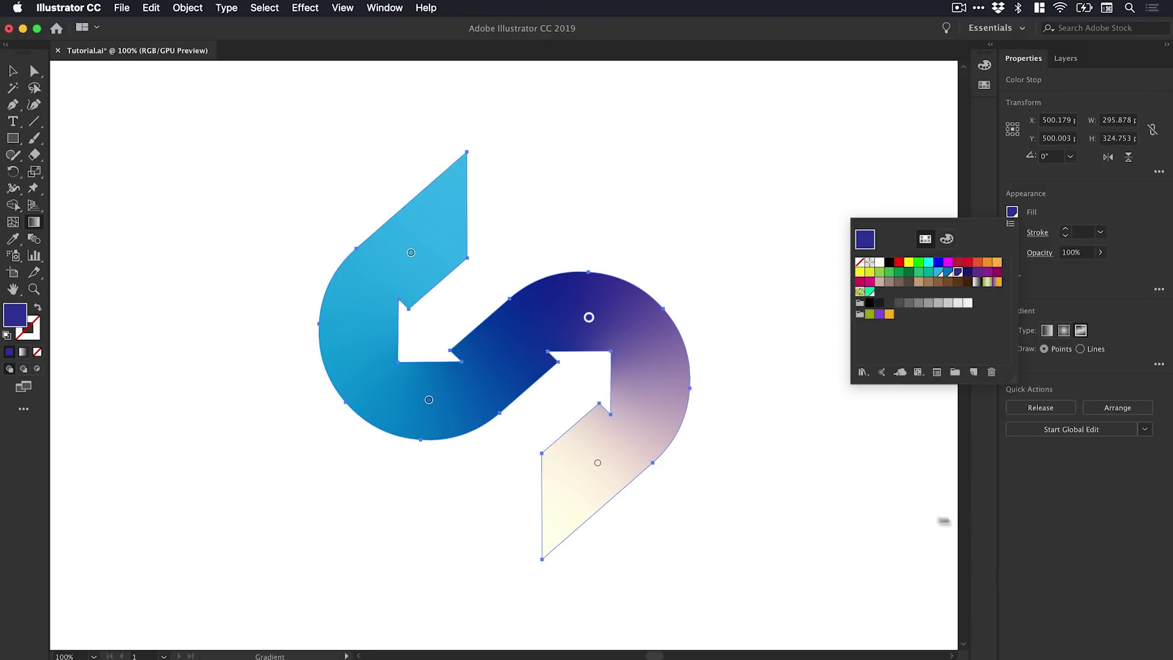
Step: Colour the lower-arm stop with the swatch R=27 G=20 B=100 and make that swatch Global
{"action": "left_click", "coordinate": [597, 466]}
{"action": "left_click", "coordinate": [598, 464]}
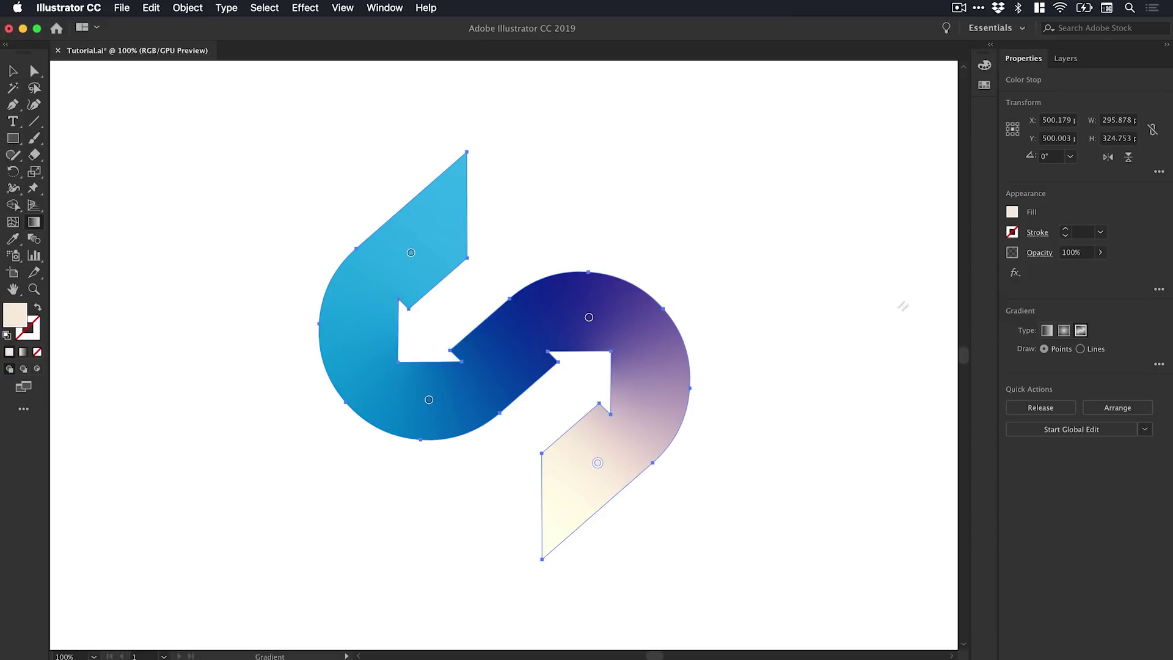
{"action": "left_click", "coordinate": [1011, 212]}
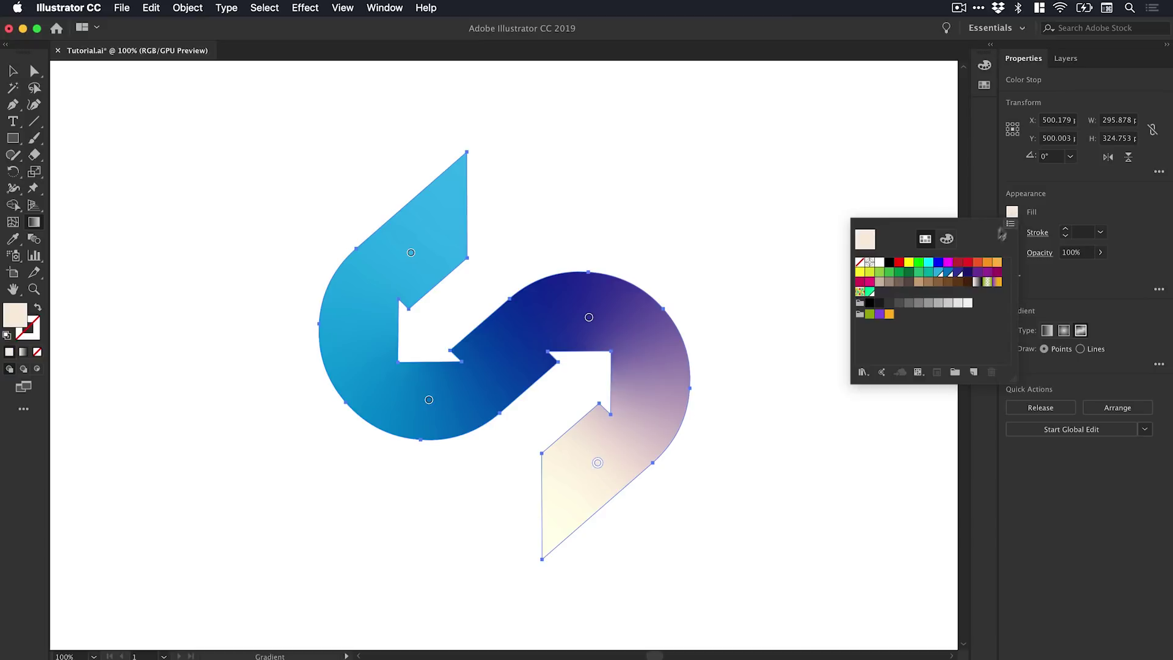
{"action": "double_click", "coordinate": [968, 274]}
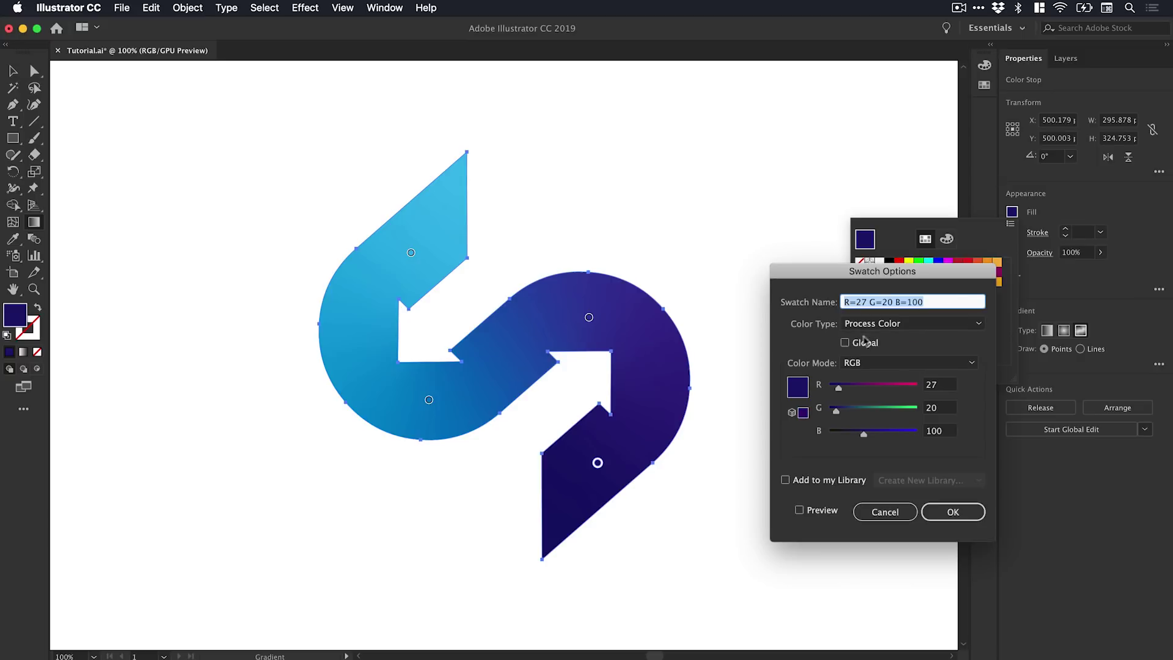
{"action": "left_click", "coordinate": [855, 346]}
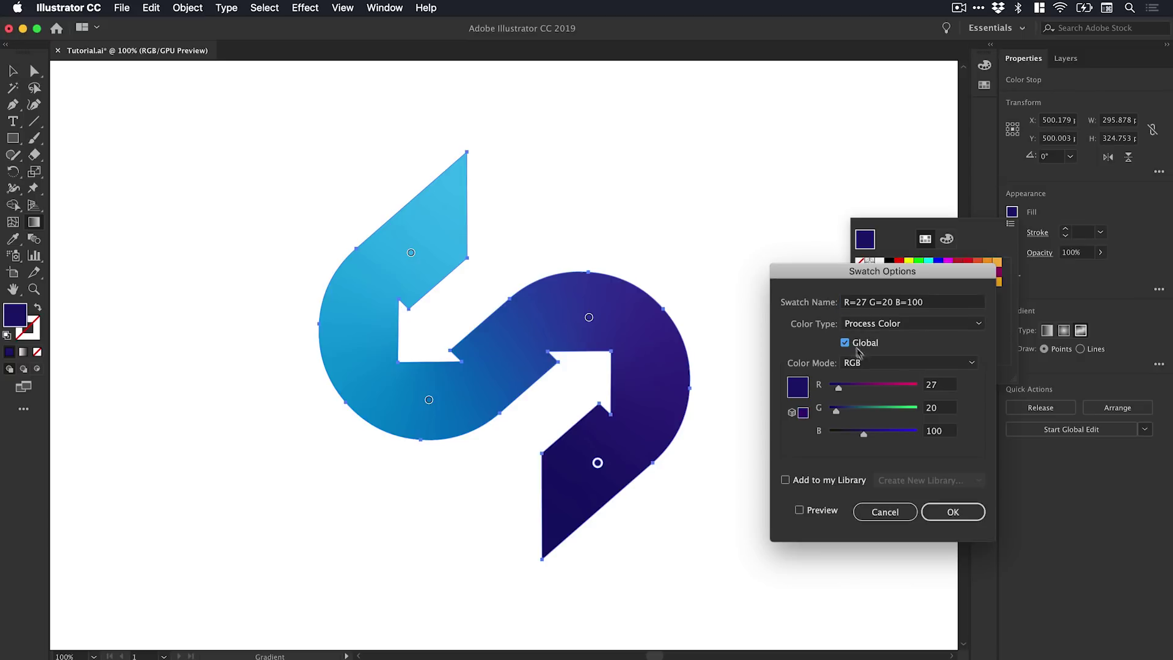
{"action": "left_click", "coordinate": [951, 513]}
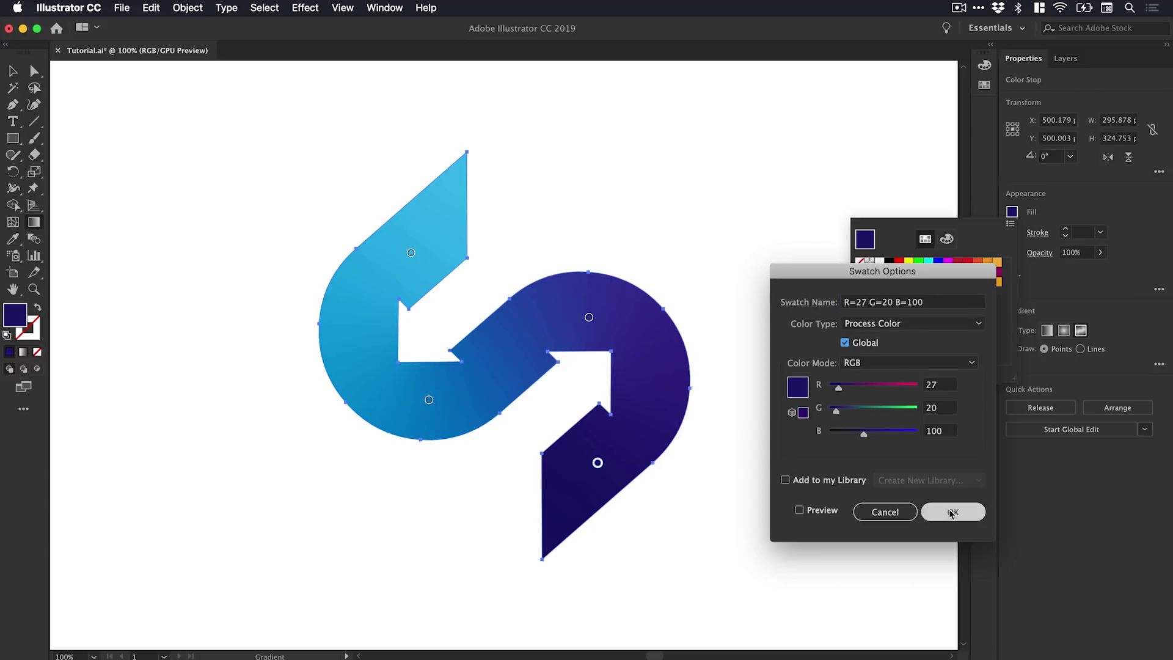
{"action": "left_click", "coordinate": [1014, 214]}
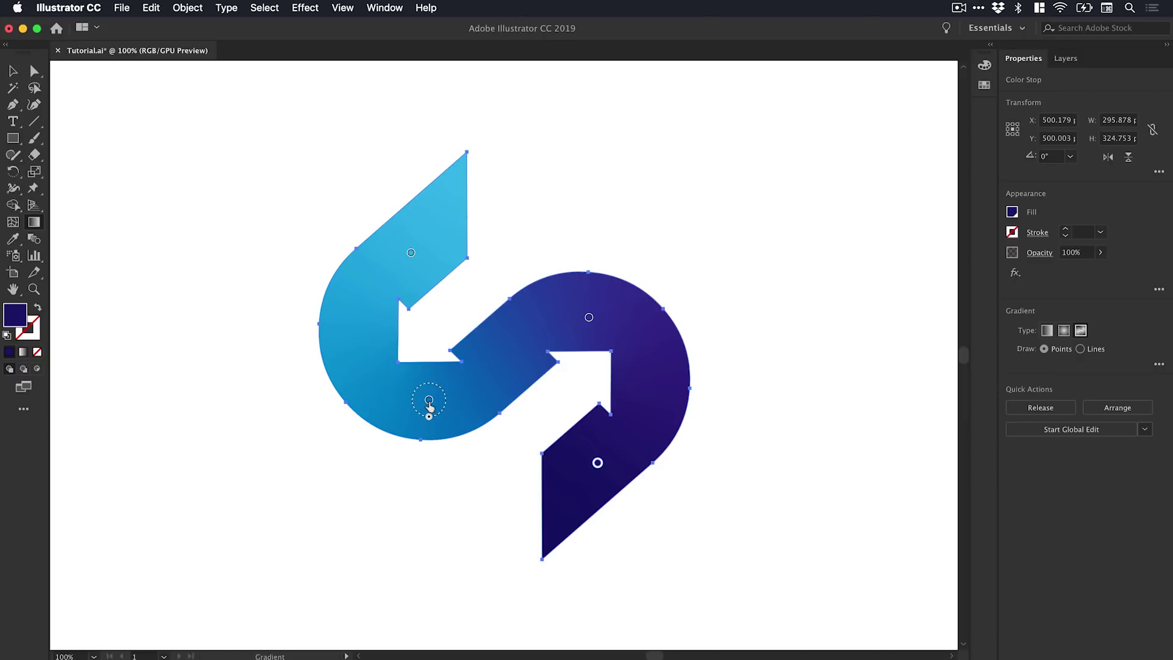
Step: Fine-tune the positions of the stops on the lower-left curve, upper-right curve and lower arm, and deselect the logo
{"action": "mouse_move", "coordinate": [428, 402]}
{"action": "left_mouse_down"}
{"action": "mouse_move", "coordinate": [367, 366]}
{"action": "mouse_move", "coordinate": [418, 416]}
{"action": "left_mouse_up"}
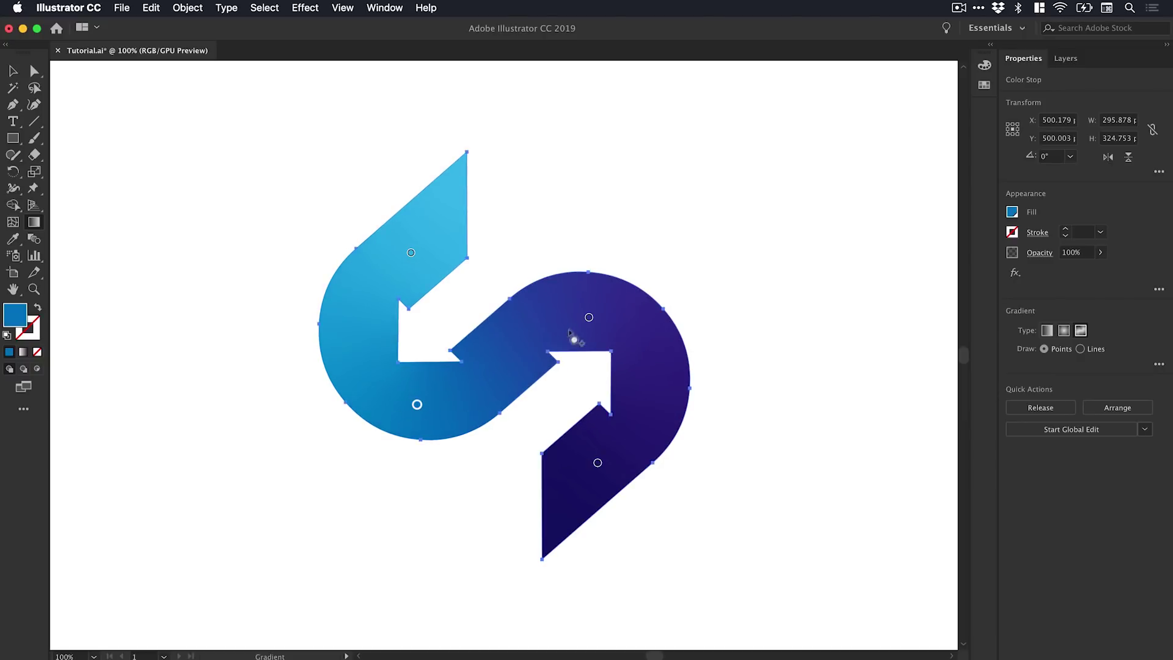
{"action": "mouse_move", "coordinate": [589, 317]}
{"action": "left_mouse_down"}
{"action": "mouse_move", "coordinate": [522, 345]}
{"action": "mouse_move", "coordinate": [620, 318]}
{"action": "mouse_move", "coordinate": [572, 311]}
{"action": "left_mouse_up"}
{"action": "left_click_drag", "start_coordinate": [597, 462], "coordinate": [604, 450]}
{"action": "key", "text": "v"}
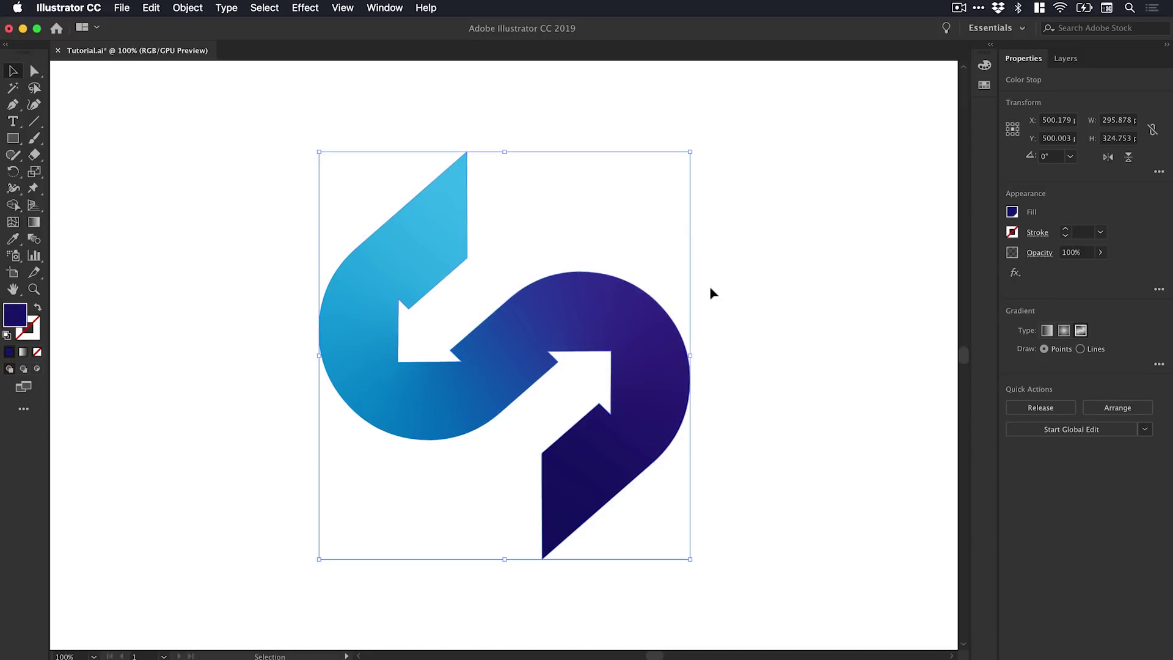
{"action": "left_click", "coordinate": [745, 285]}
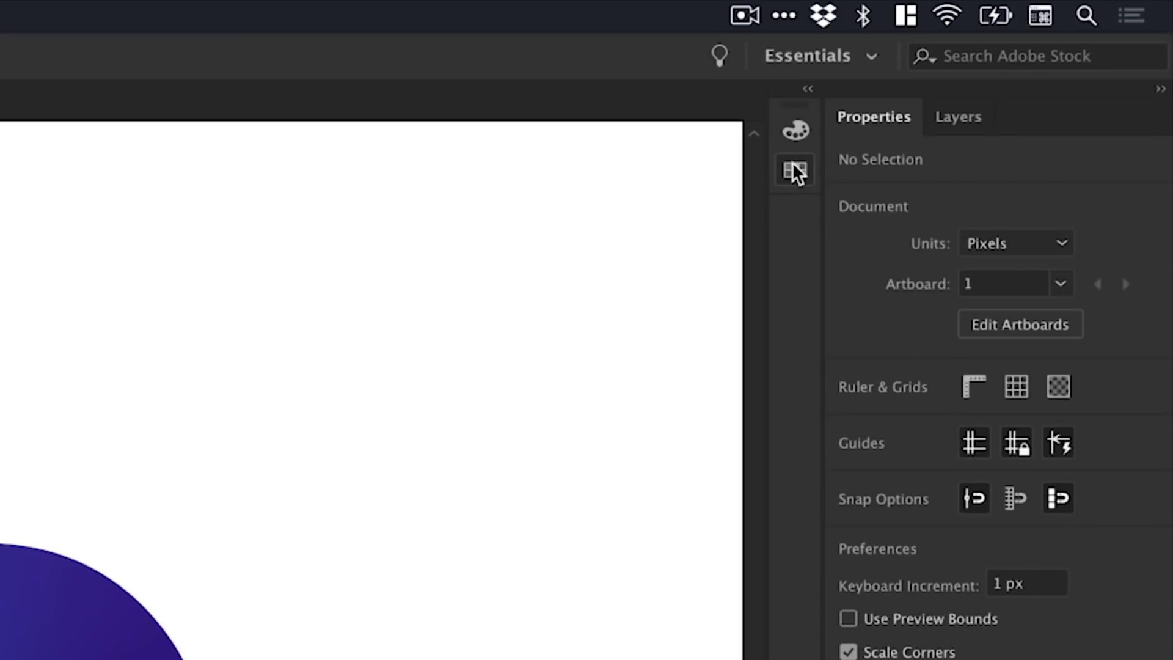
Step: Show the swatches and, with preview on, shift the global swatch R=41 G=171 B=226 to a brighter, lighter cyan
{"action": "left_click", "coordinate": [983, 85]}
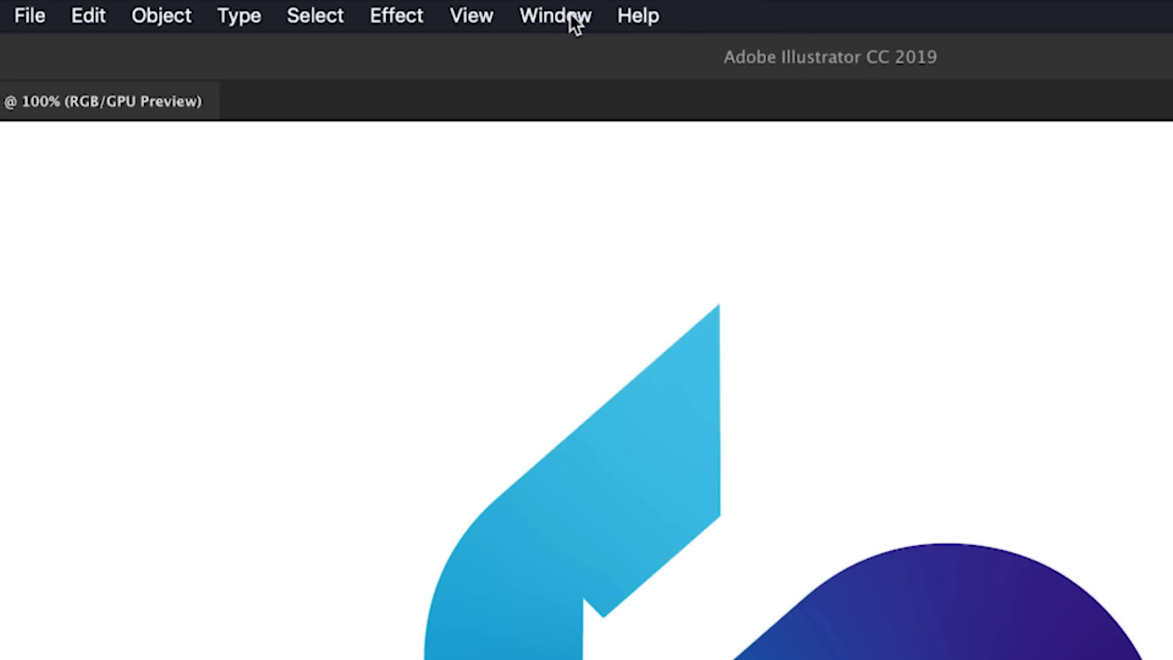
{"action": "left_click", "coordinate": [571, 17]}
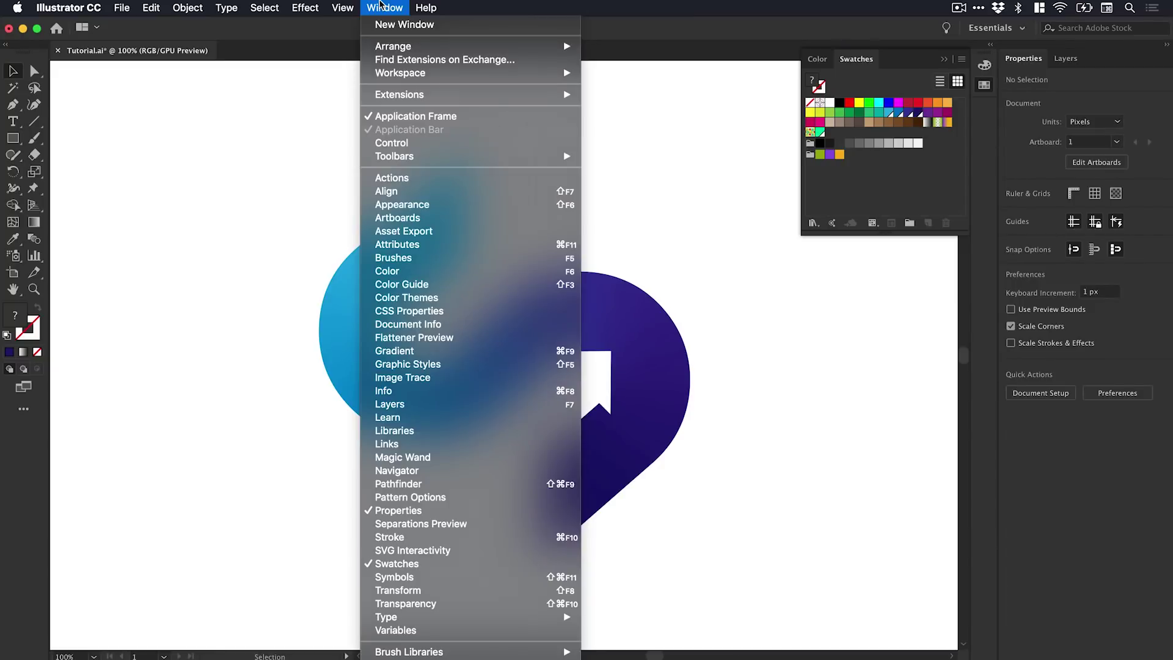
{"action": "left_click", "coordinate": [380, 6]}
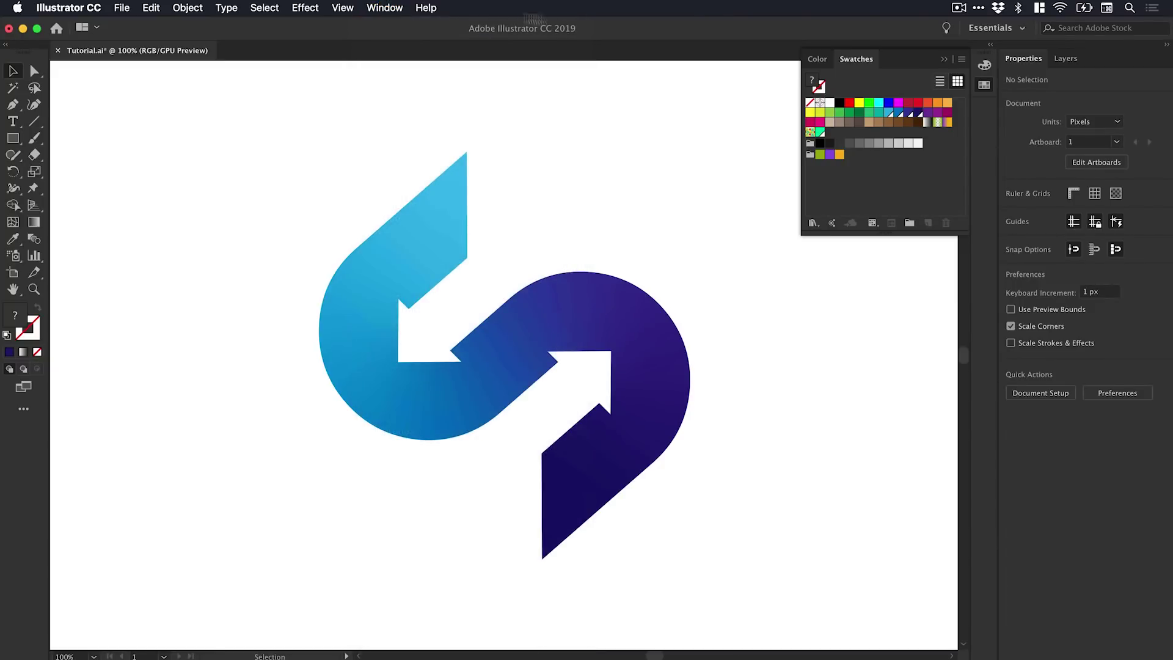
{"action": "double_click", "coordinate": [889, 114]}
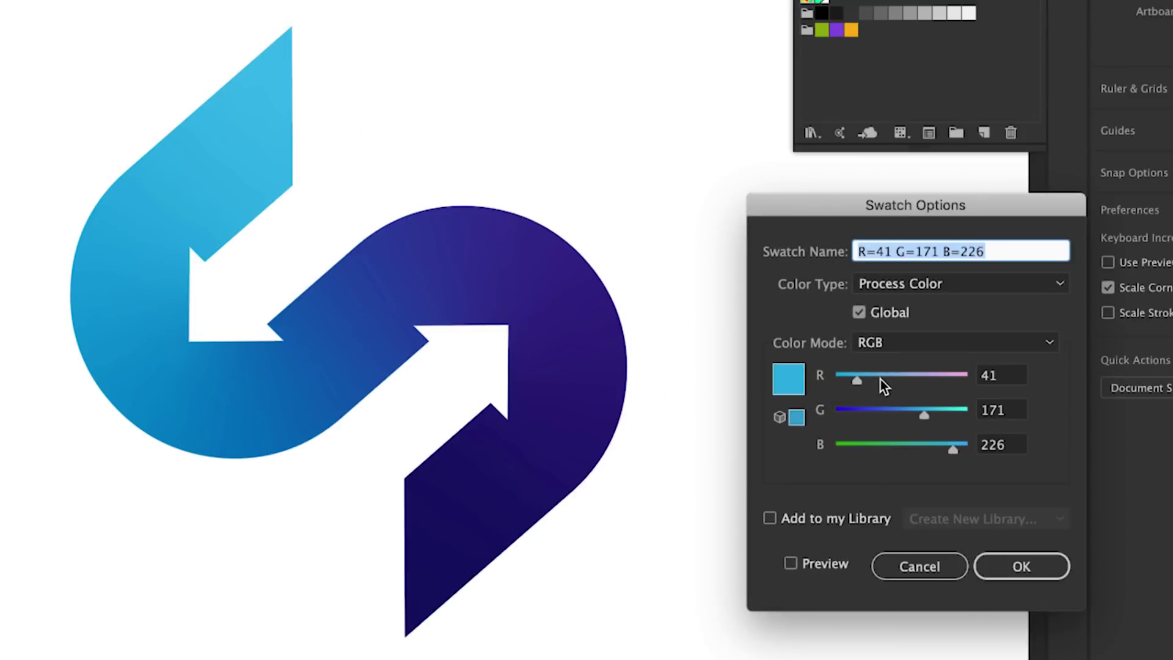
{"action": "left_click", "coordinate": [827, 563]}
{"action": "left_click", "coordinate": [881, 382]}
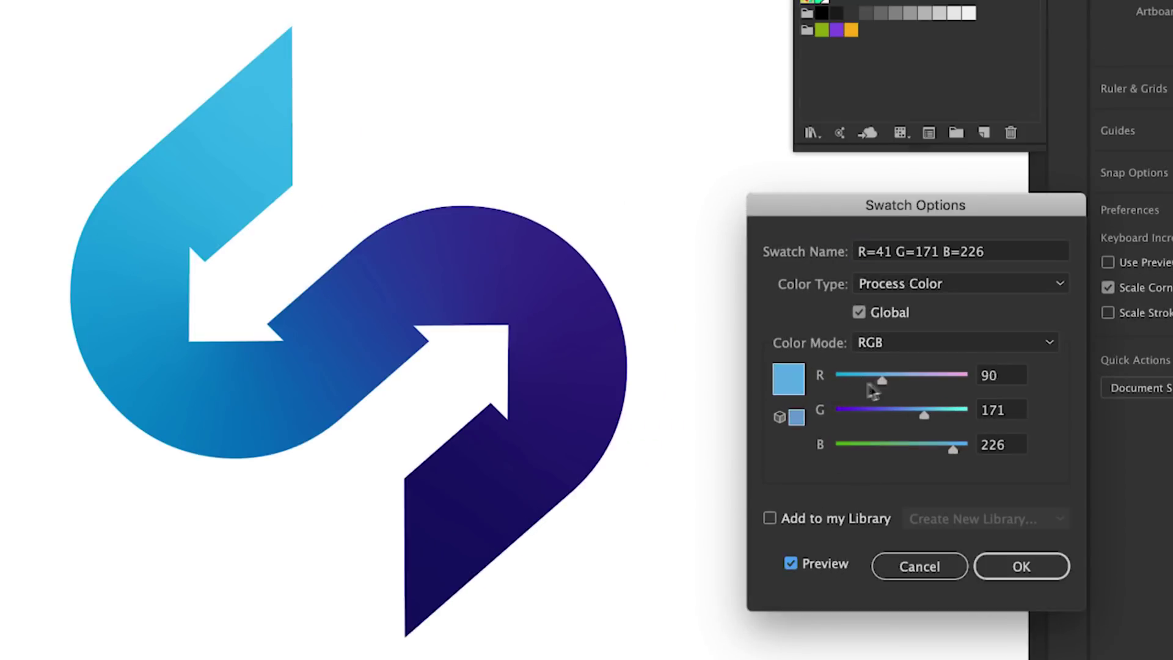
{"action": "mouse_move", "coordinate": [873, 390]}
{"action": "left_mouse_down"}
{"action": "mouse_move", "coordinate": [847, 383]}
{"action": "mouse_move", "coordinate": [933, 373]}
{"action": "mouse_move", "coordinate": [864, 379]}
{"action": "mouse_move", "coordinate": [876, 379]}
{"action": "left_mouse_up"}
{"action": "left_click_drag", "start_coordinate": [939, 413], "coordinate": [957, 449]}
{"action": "left_click", "coordinate": [1024, 562]}
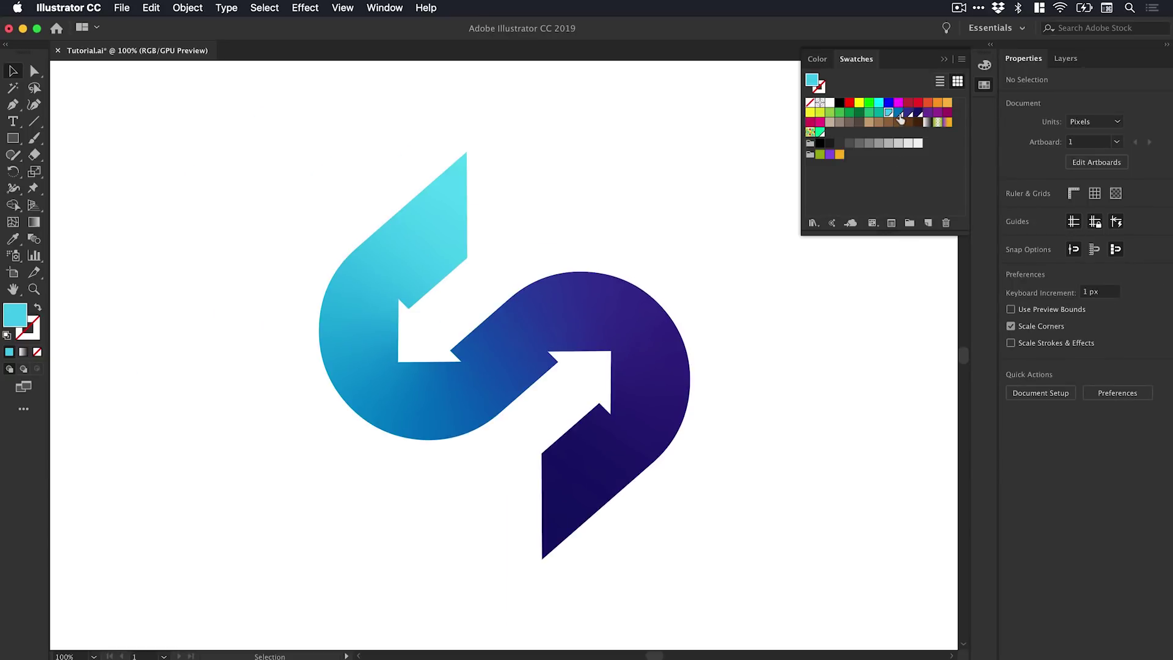
Step: Edit the global swatch R=0 G=113 B=188 with preview on, raising its green value slightly
{"action": "double_click", "coordinate": [899, 114]}
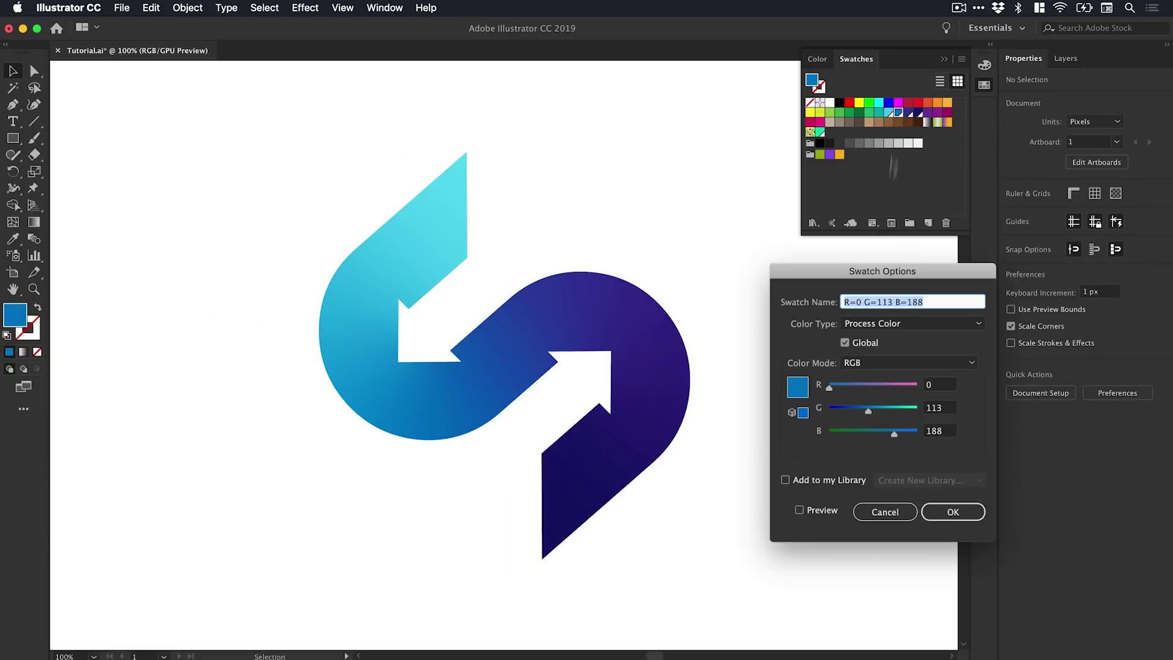
{"action": "left_click", "coordinate": [838, 511]}
{"action": "left_click_drag", "start_coordinate": [868, 409], "coordinate": [871, 413]}
{"action": "key", "text": "Return"}
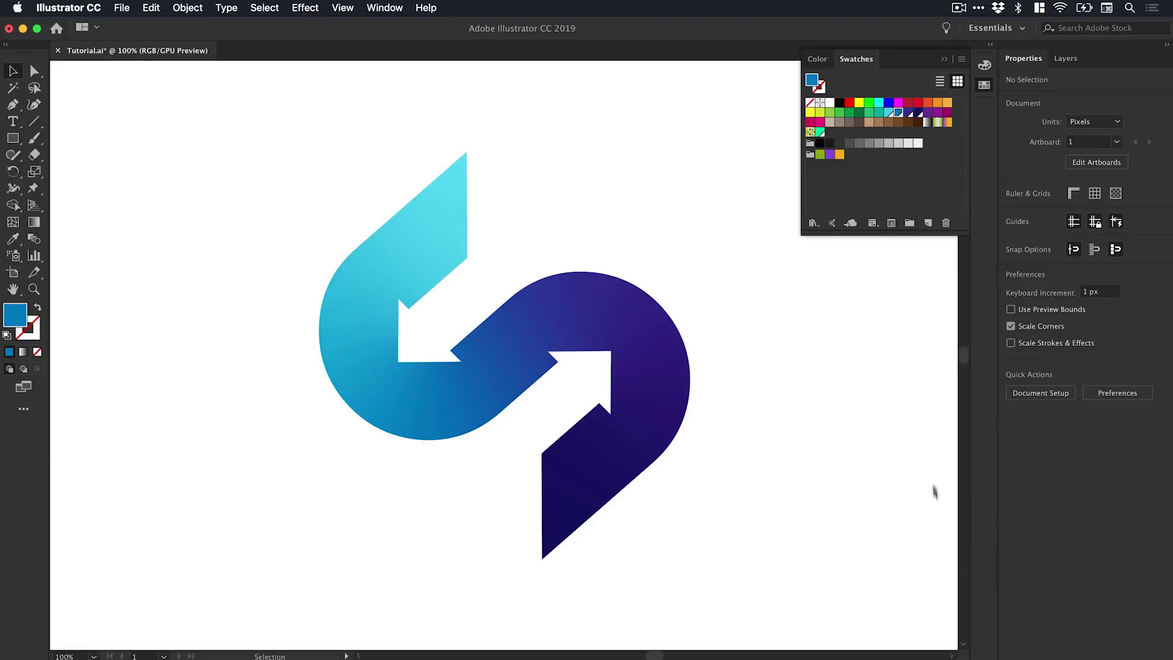
Step: Edit the global swatch R=46 G=49 B=146 with preview on, setting green to 92 and blue to about 182
{"action": "double_click", "coordinate": [908, 113]}
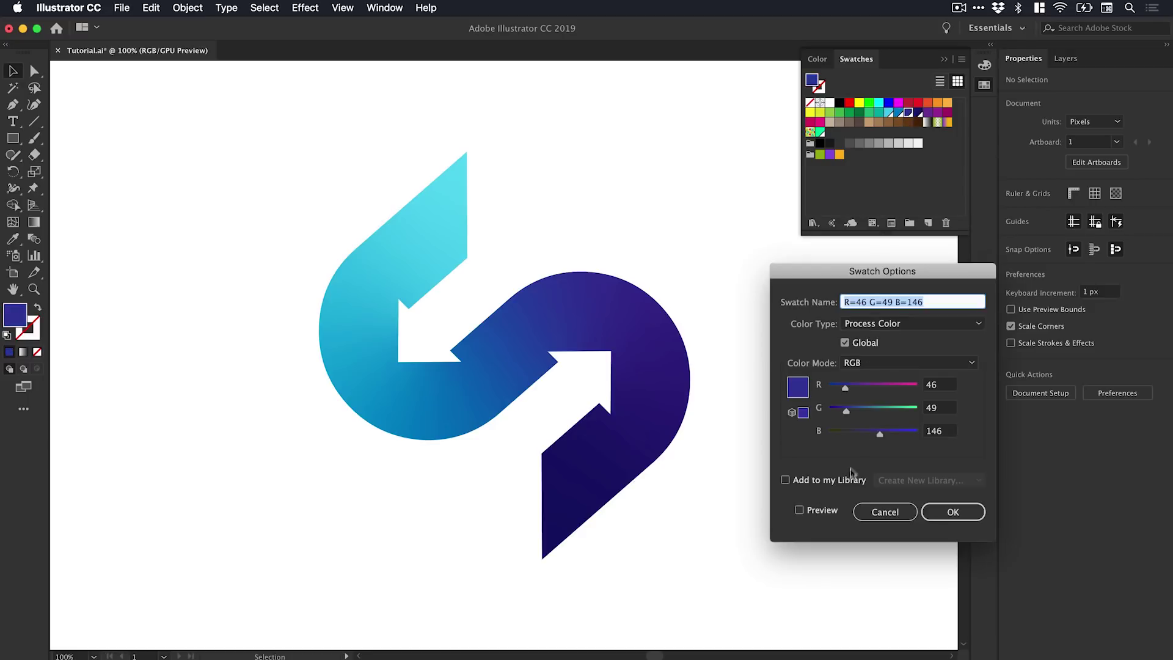
{"action": "left_click", "coordinate": [830, 510]}
{"action": "left_click_drag", "start_coordinate": [864, 412], "coordinate": [896, 437]}
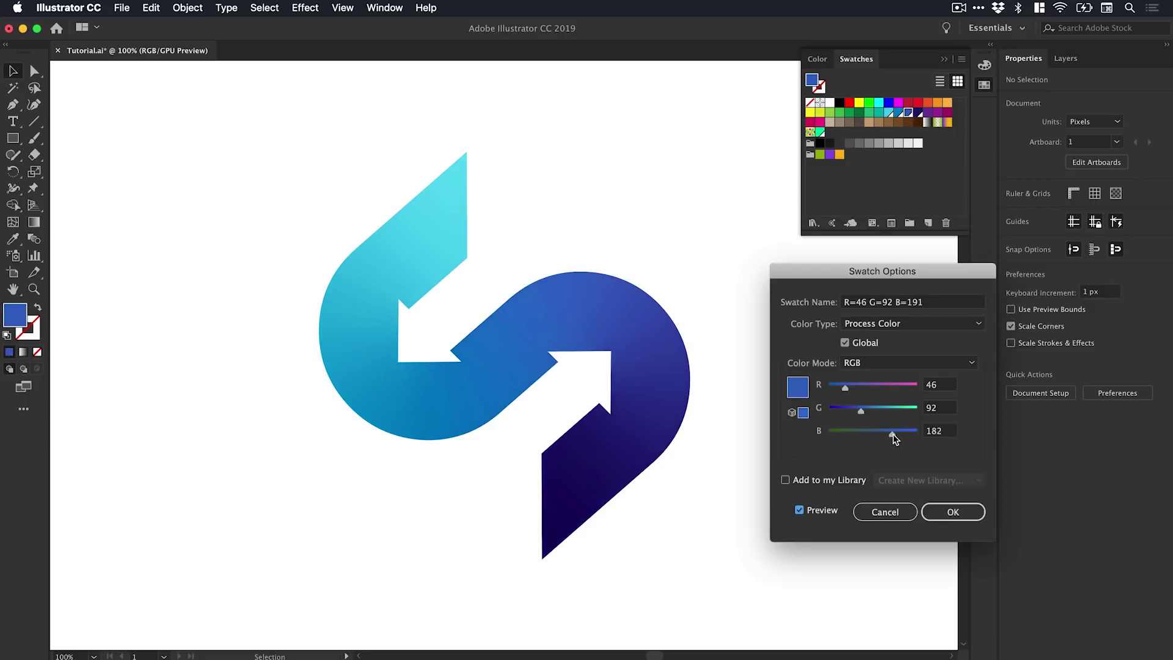
{"action": "left_click", "coordinate": [944, 511]}
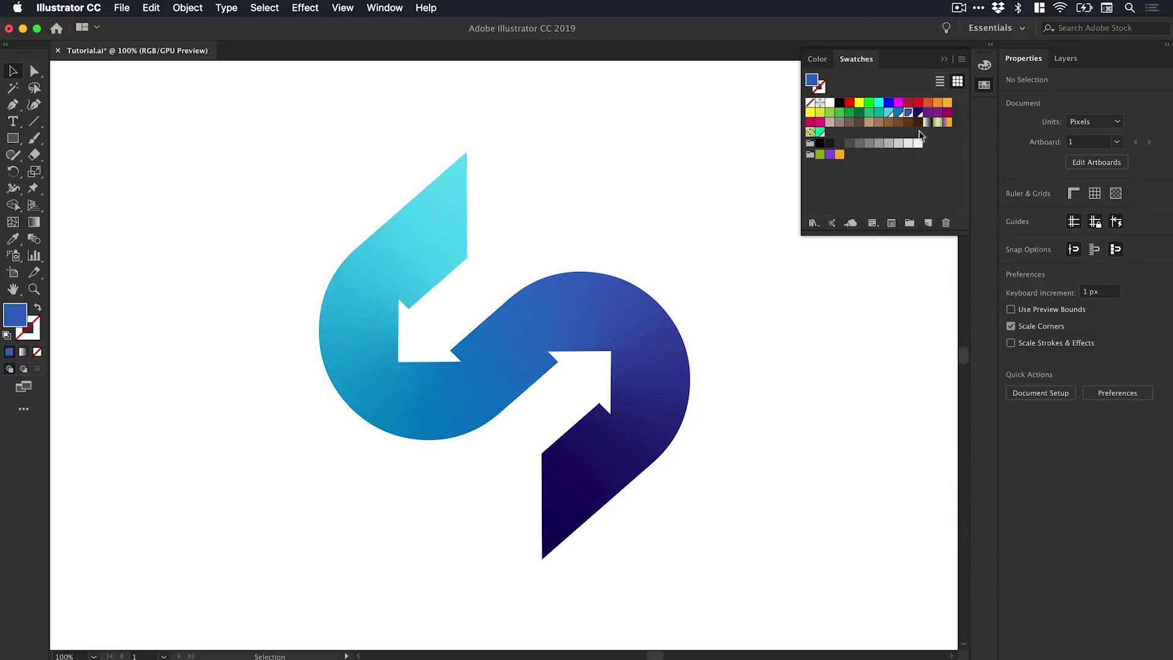
Step: Edit the global swatch R=27 G=20 B=100 with preview on to G=37 and B=101, and hide the swatches
{"action": "double_click", "coordinate": [918, 112]}
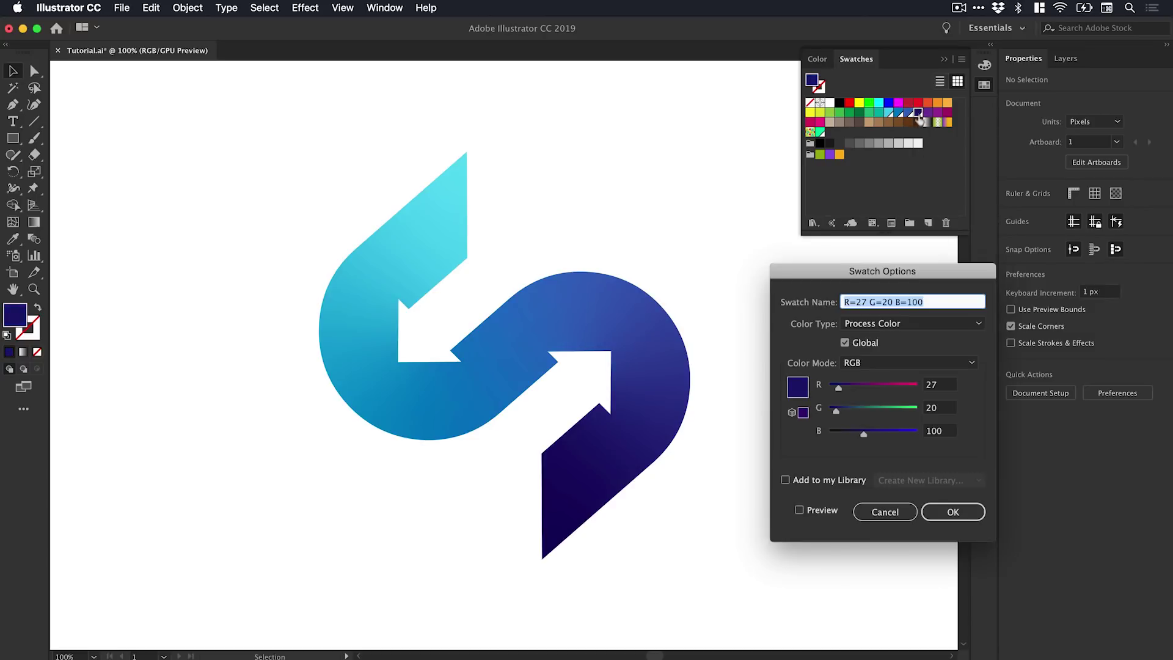
{"action": "left_click", "coordinate": [822, 510]}
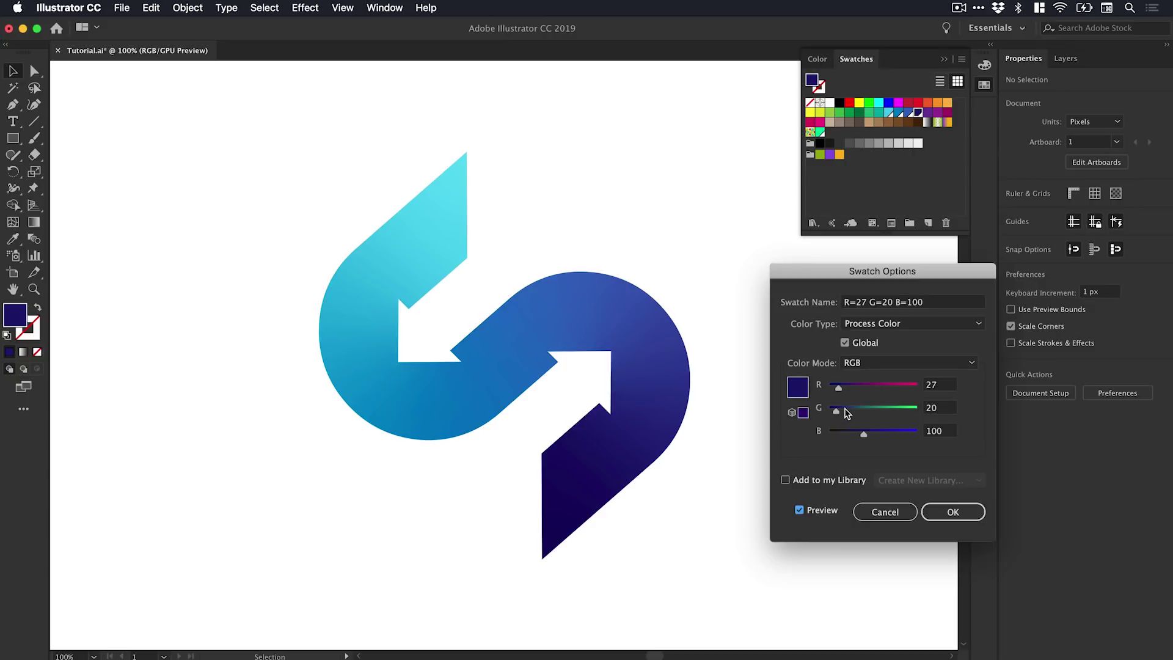
{"action": "left_click_drag", "start_coordinate": [847, 414], "coordinate": [864, 435]}
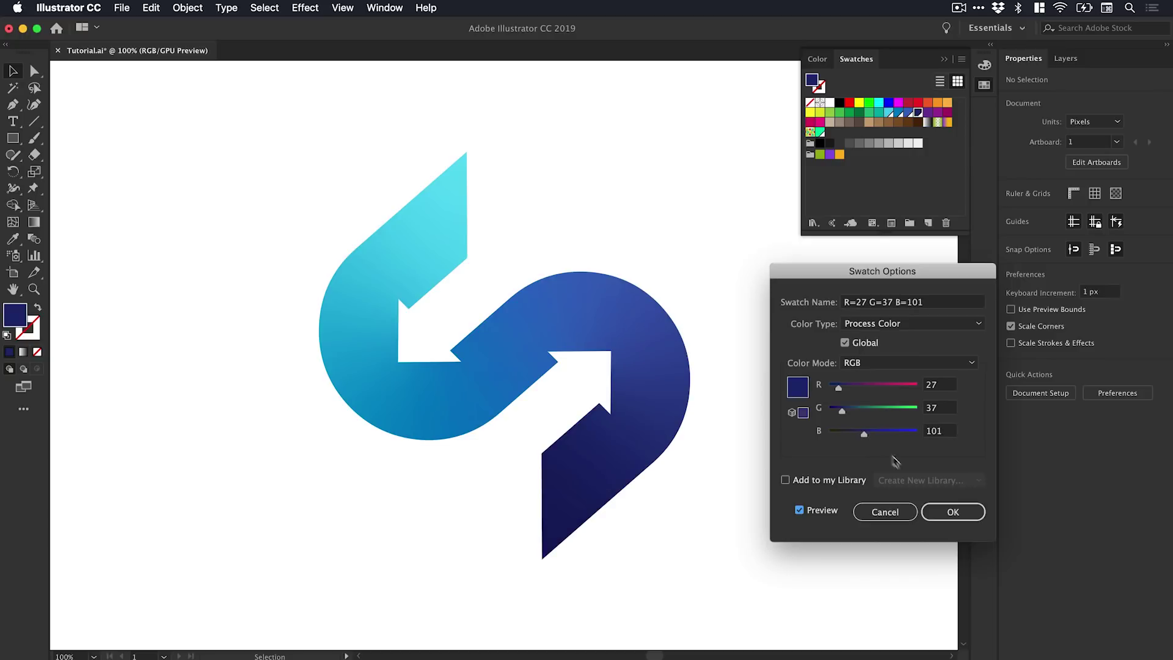
{"action": "left_click", "coordinate": [949, 509]}
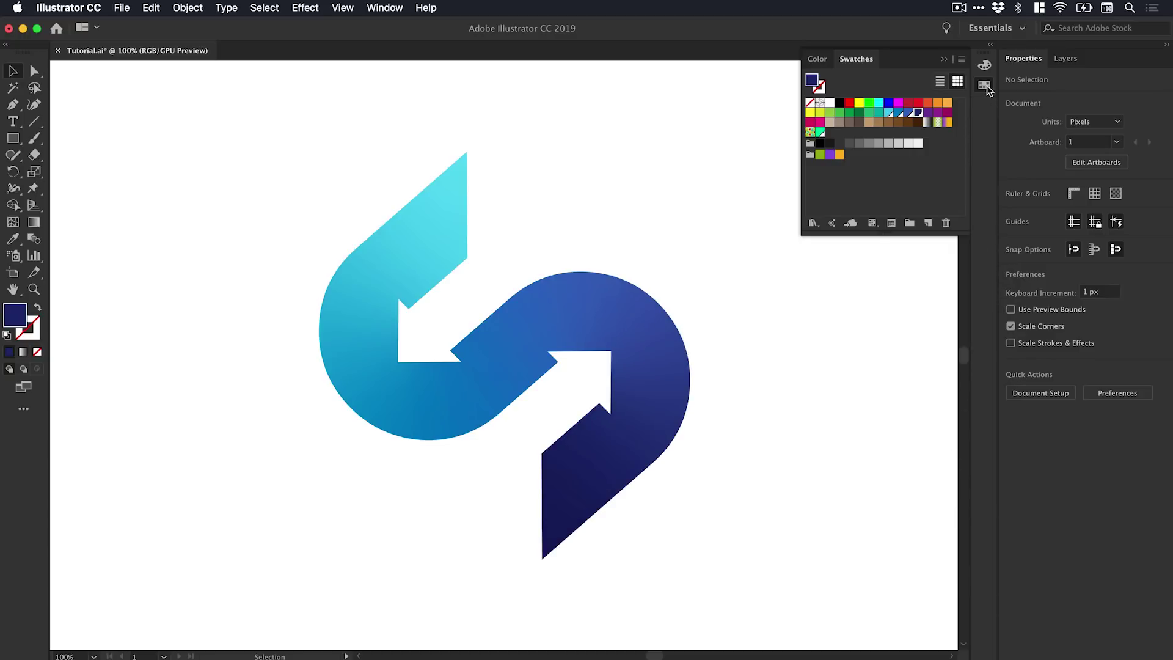
{"action": "left_click", "coordinate": [984, 86]}
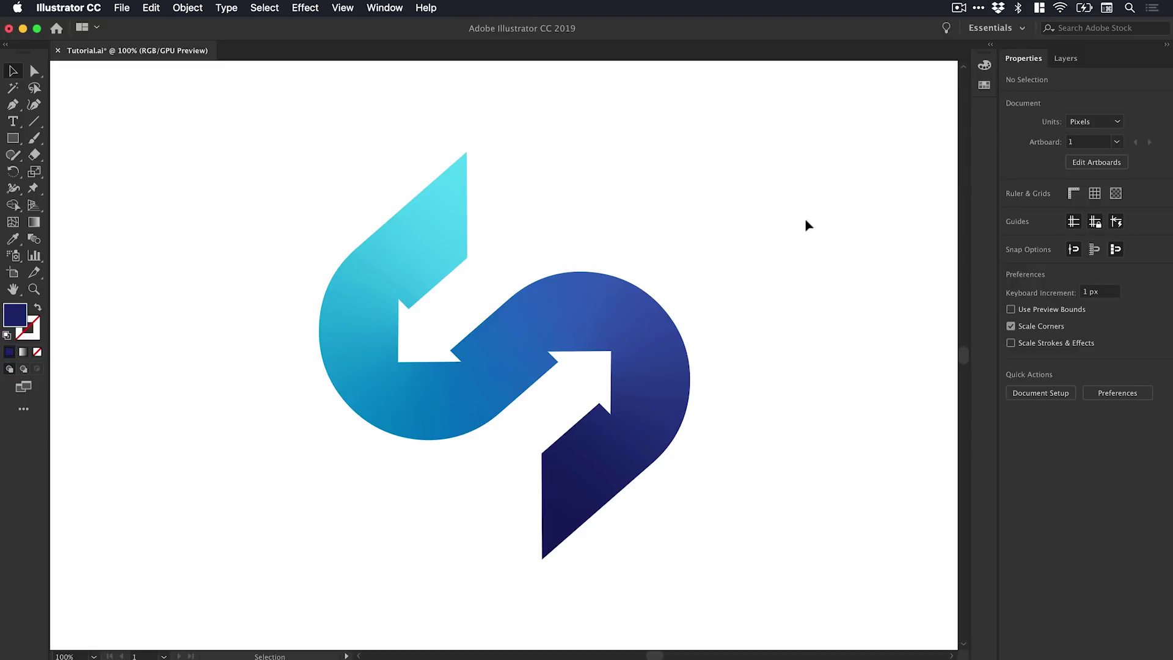